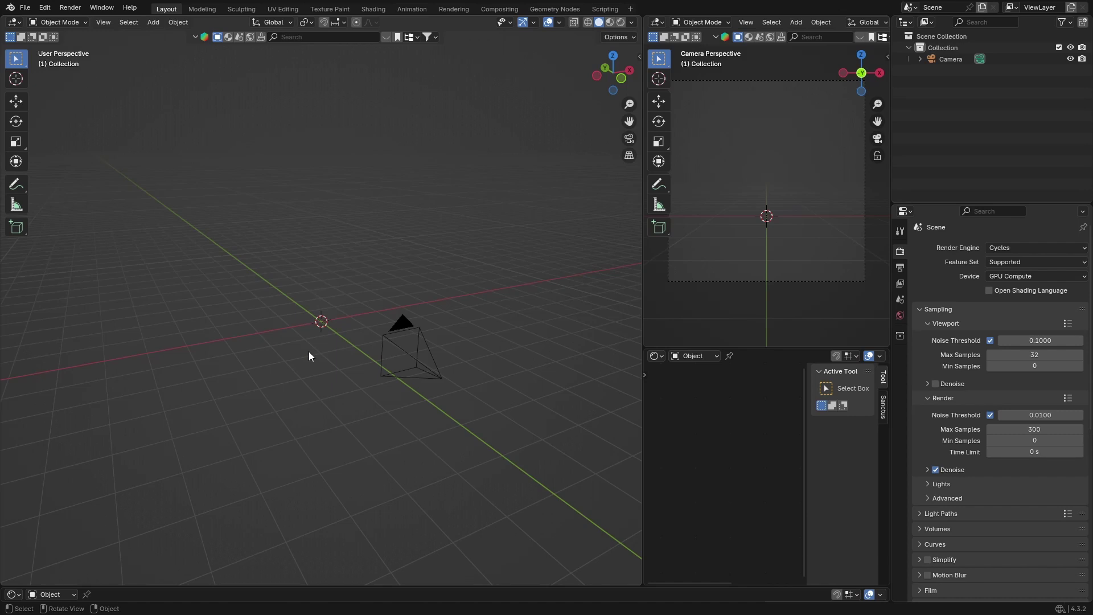
- Add an Ico Sphere mesh at the world origin
{"action": "key", "text": "shift+a"}
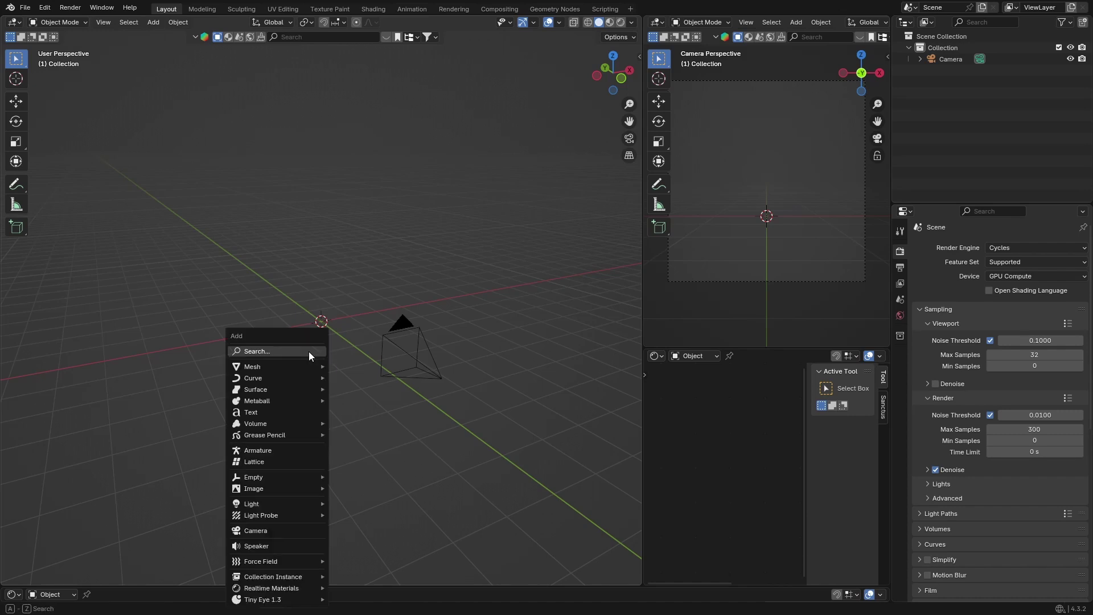
{"action": "mouse_move", "coordinate": [279, 370]}
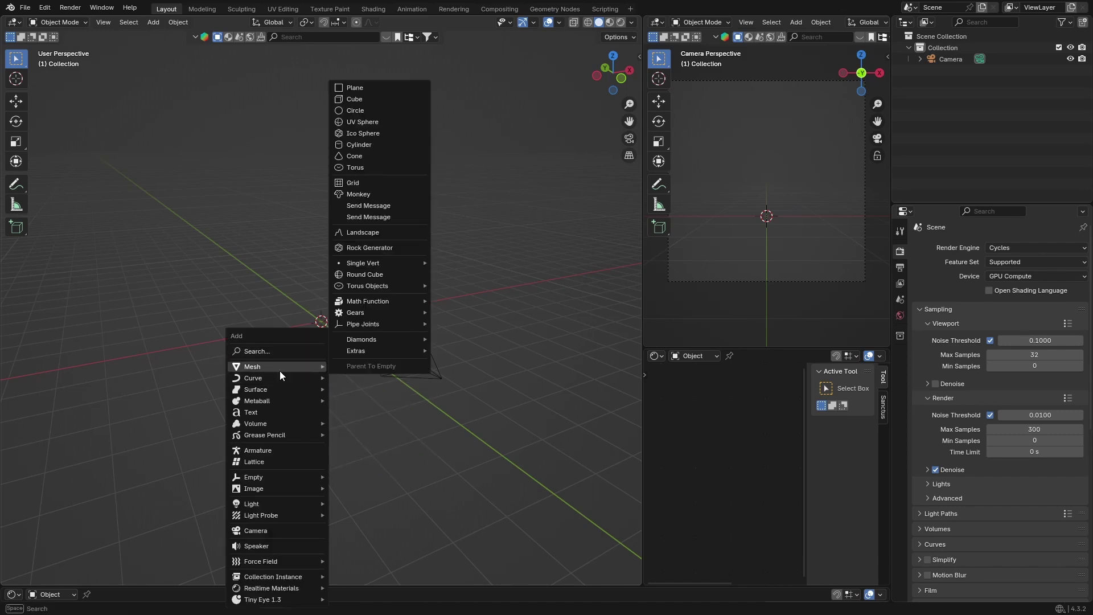
{"action": "left_click", "coordinate": [367, 133]}
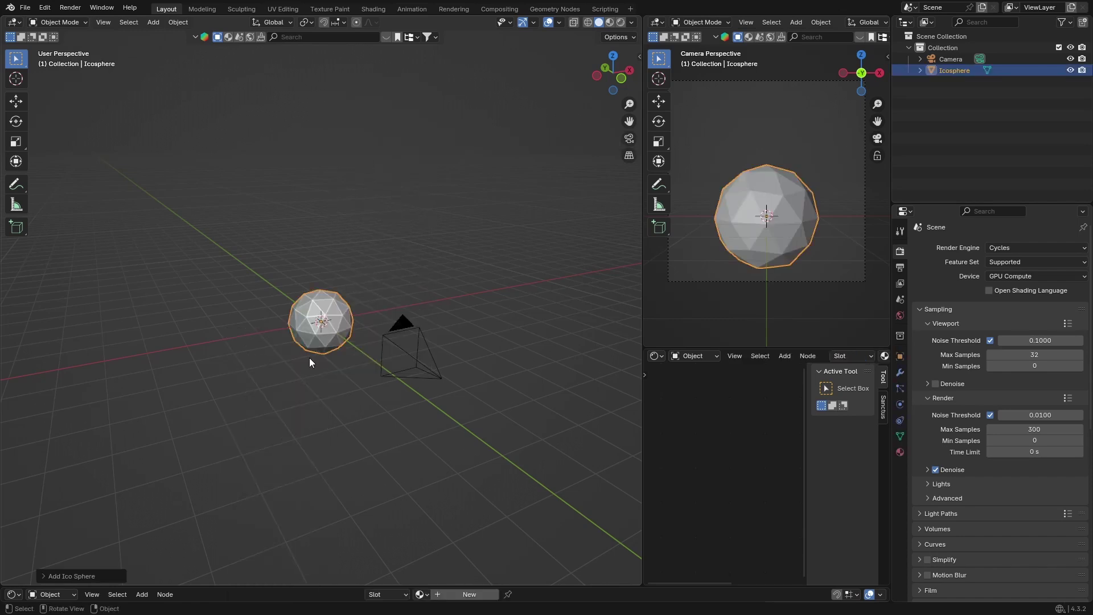
- Add a Suzanne monkey head mesh at the origin as well
{"action": "key", "text": "shift+a"}
{"action": "mouse_move", "coordinate": [296, 358]}
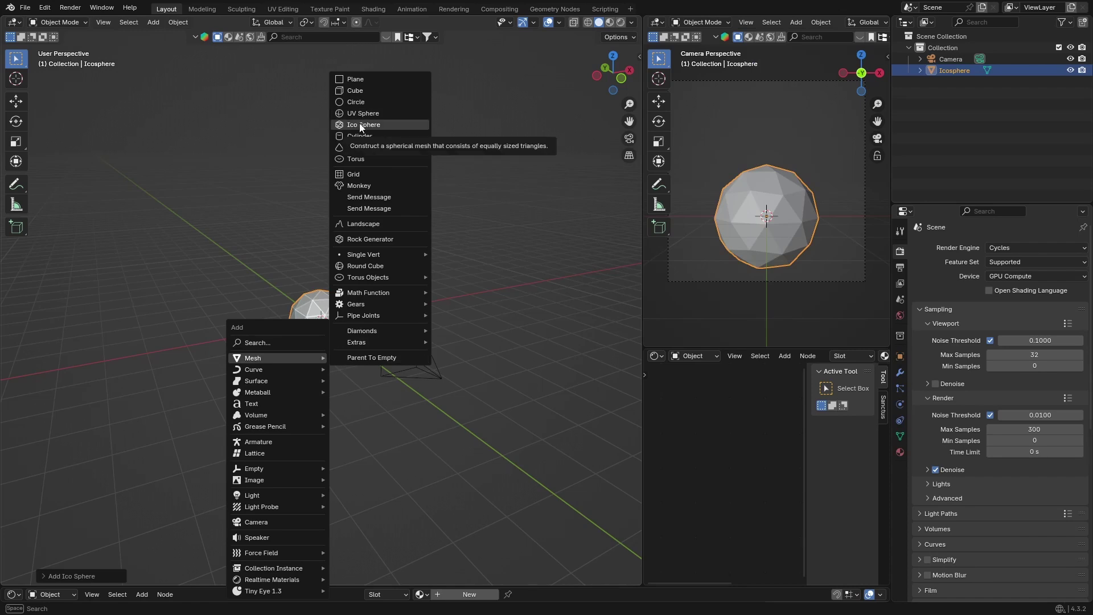
{"action": "left_click", "coordinate": [360, 185]}
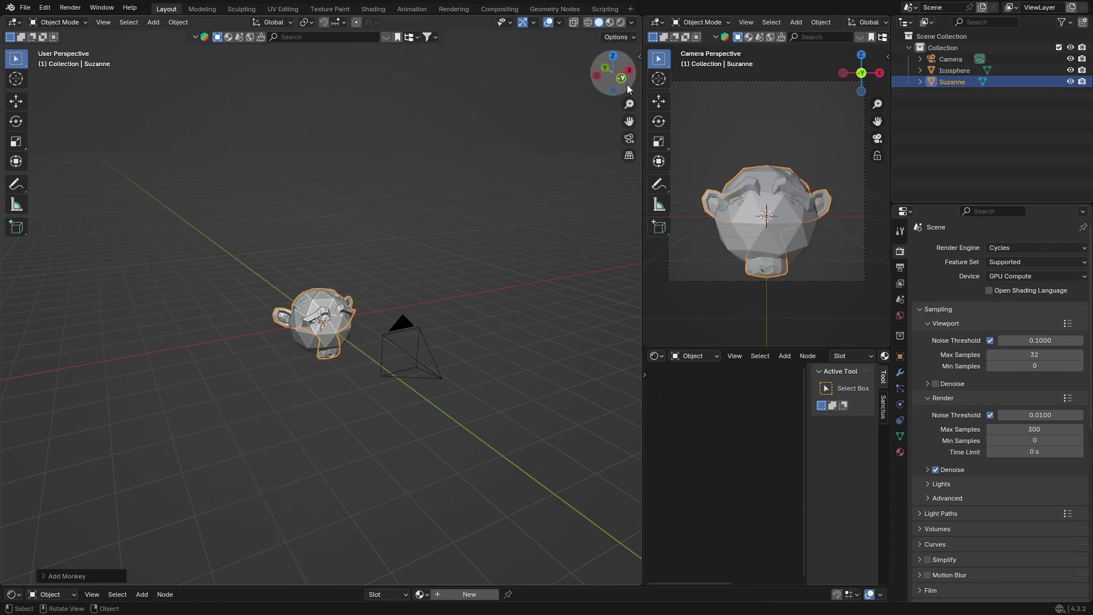
- In right side view, raise Suzanne straight up along Z above the icosphere
{"action": "left_click", "coordinate": [629, 70]}
{"action": "key", "text": "g"}
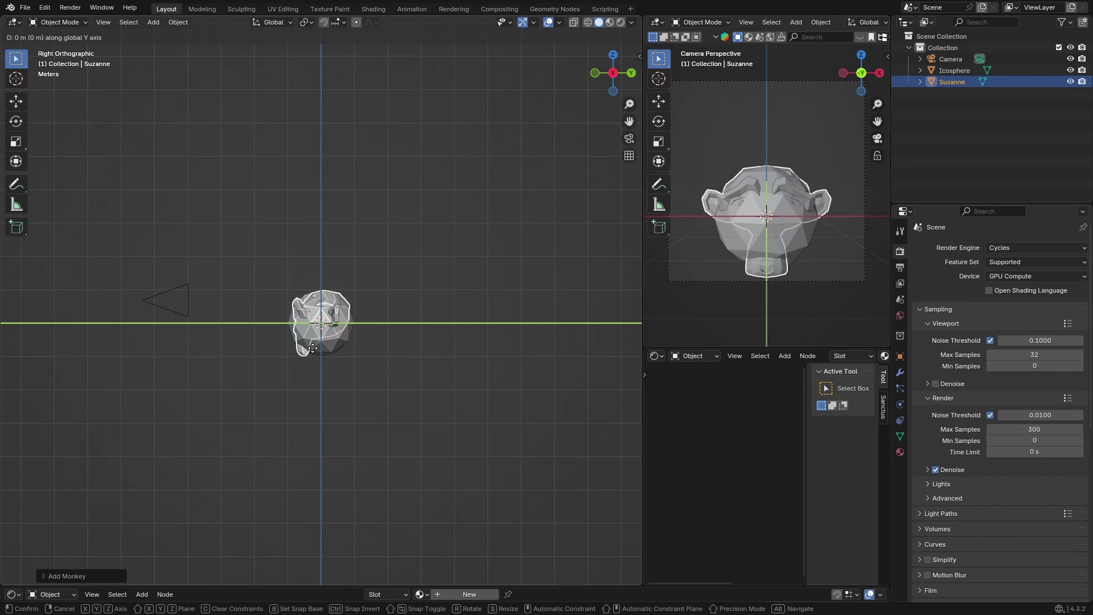
{"action": "key", "text": "z"}
{"action": "left_click", "coordinate": [317, 279]}
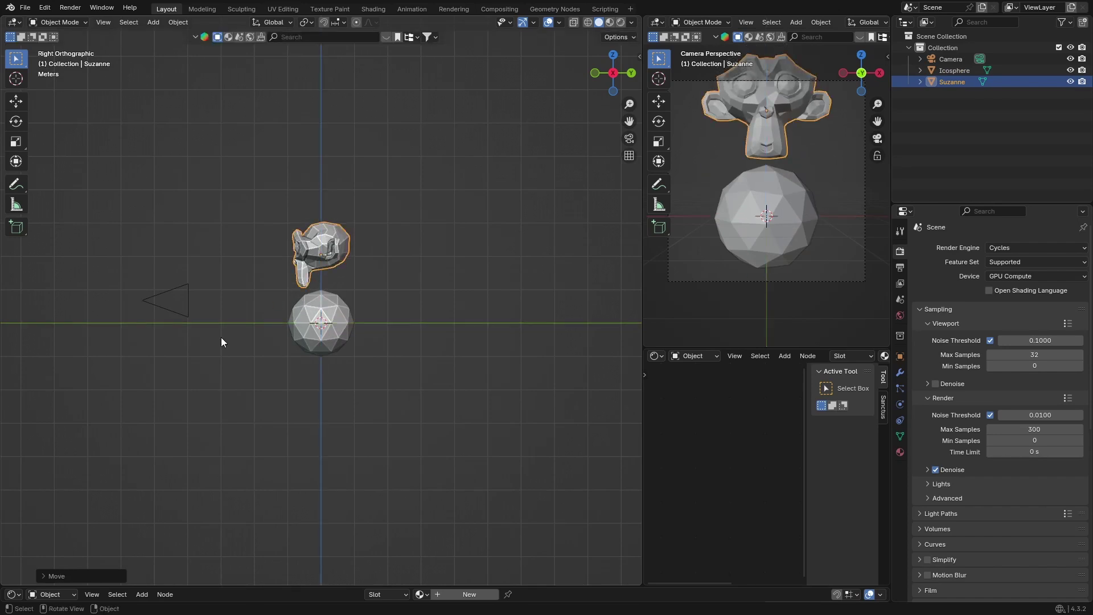
{"action": "middle_click_drag", "start_coordinate": [222, 338], "coordinate": [413, 312]}
{"action": "left_click", "coordinate": [430, 267]}
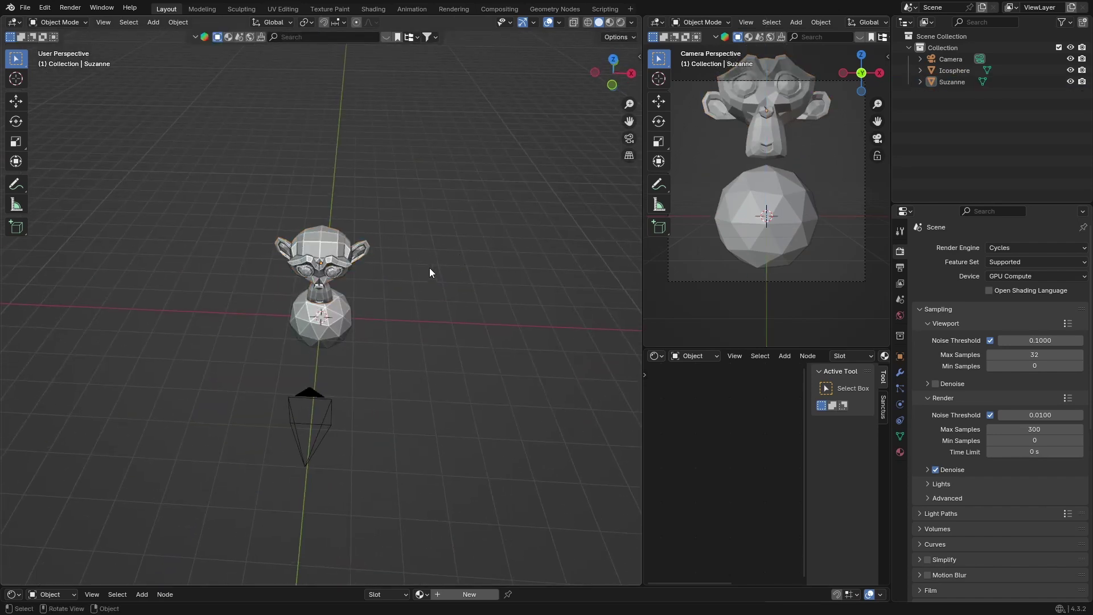
{"action": "left_click", "coordinate": [322, 251]}
- Scale Suzanne to 0.4 and lower it along Z onto the top of the sphere
{"action": "key", "text": "s"}
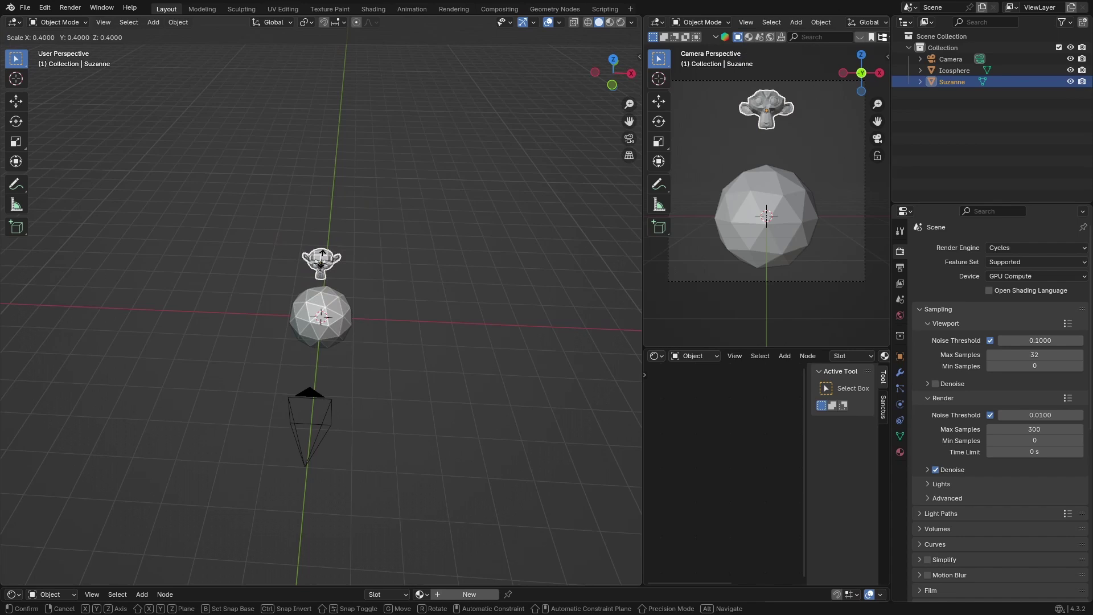
{"action": "left_click", "coordinate": [321, 256]}
{"action": "left_click", "coordinate": [631, 73]}
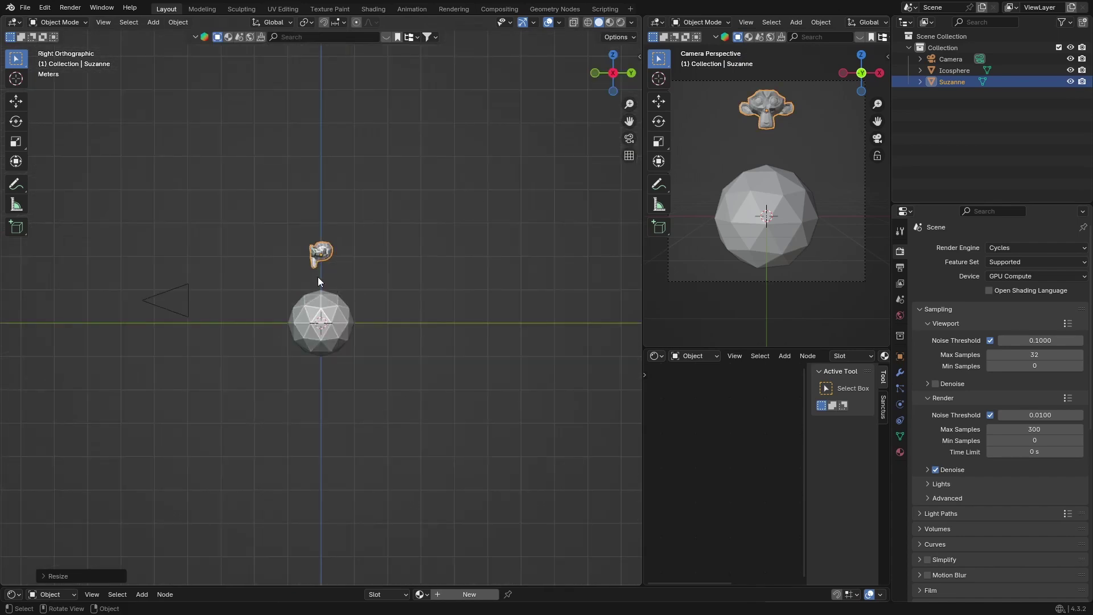
{"action": "key", "text": "g"}
{"action": "key", "text": "z"}
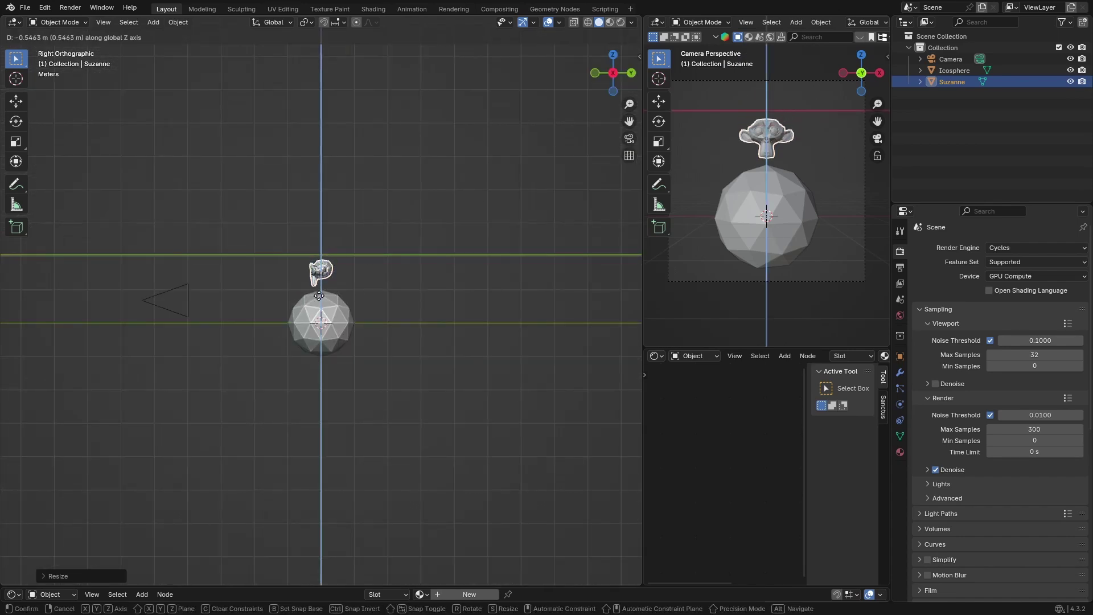
{"action": "left_click", "coordinate": [342, 295]}
{"action": "left_click", "coordinate": [379, 289]}
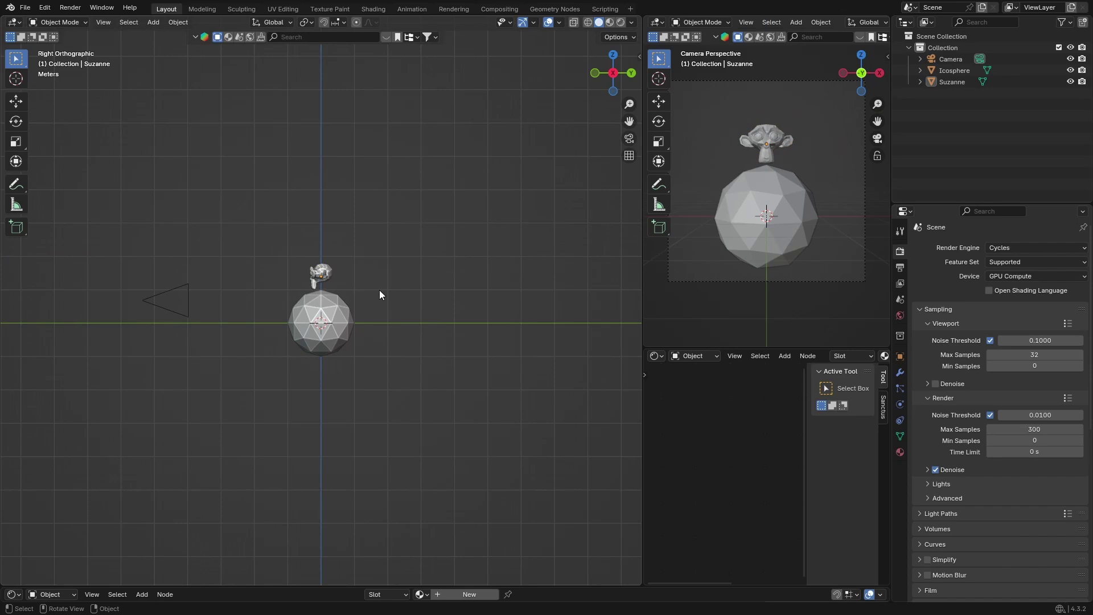
{"action": "middle_click_drag", "start_coordinate": [379, 289], "coordinate": [298, 441]}
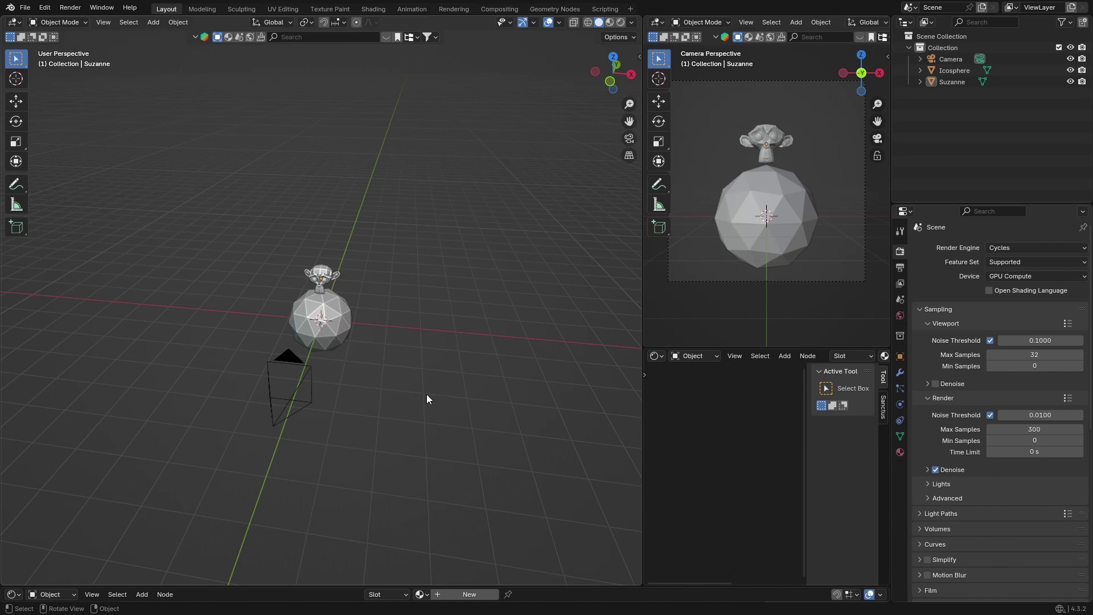
- Add a Plane mesh to the scene
{"action": "key", "text": "shift+a"}
{"action": "mouse_move", "coordinate": [389, 367]}
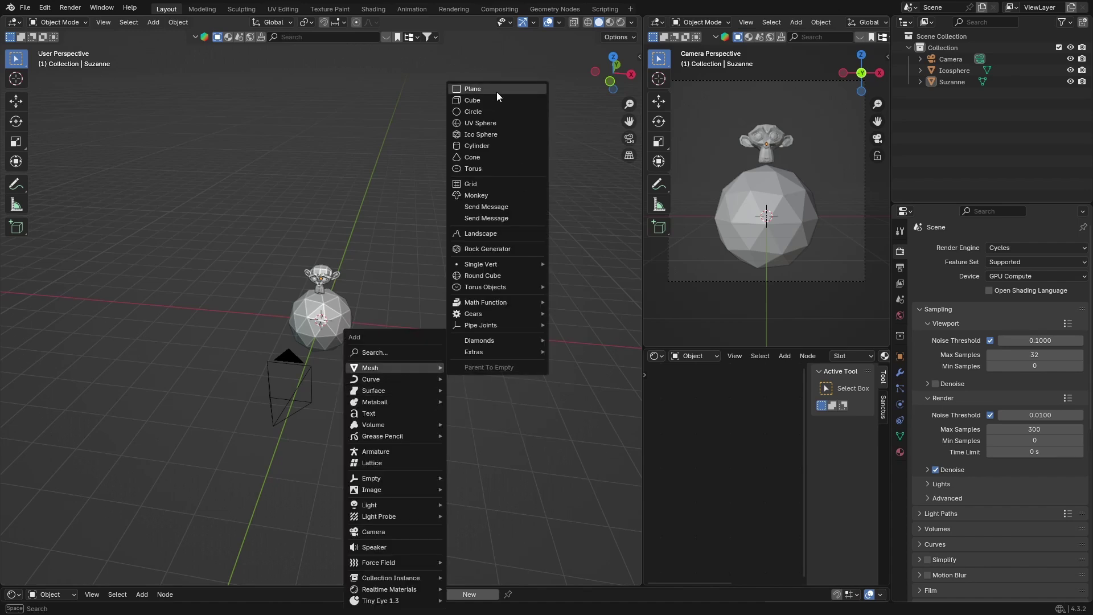
{"action": "left_click", "coordinate": [496, 92]}
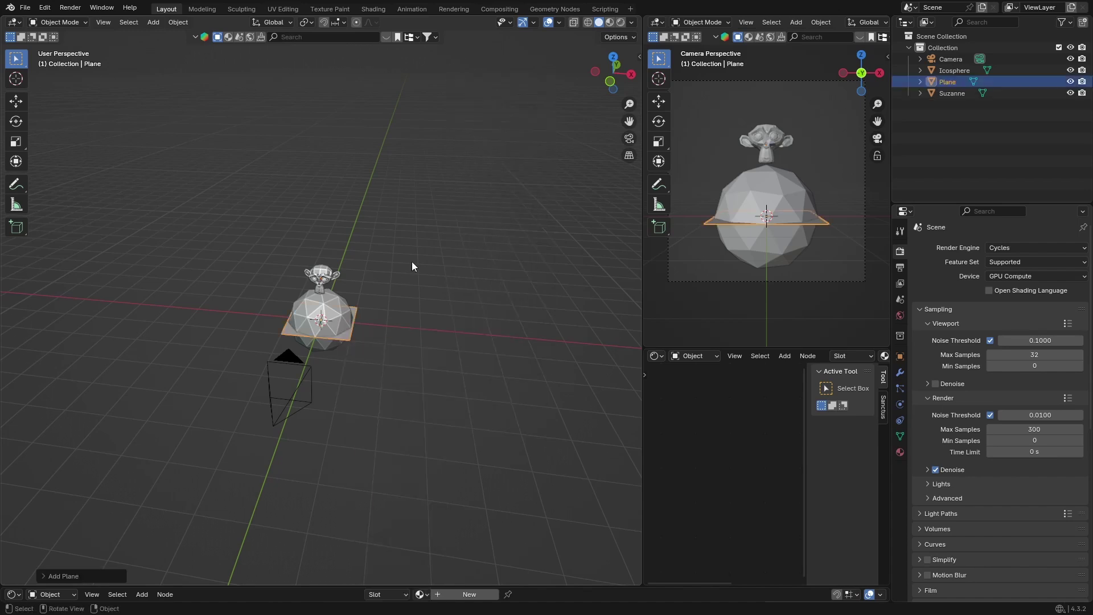
- Move the plane down along Z so it sits below the icosphere
{"action": "left_click", "coordinate": [631, 75]}
{"action": "key", "text": "g"}
{"action": "key", "text": "y"}
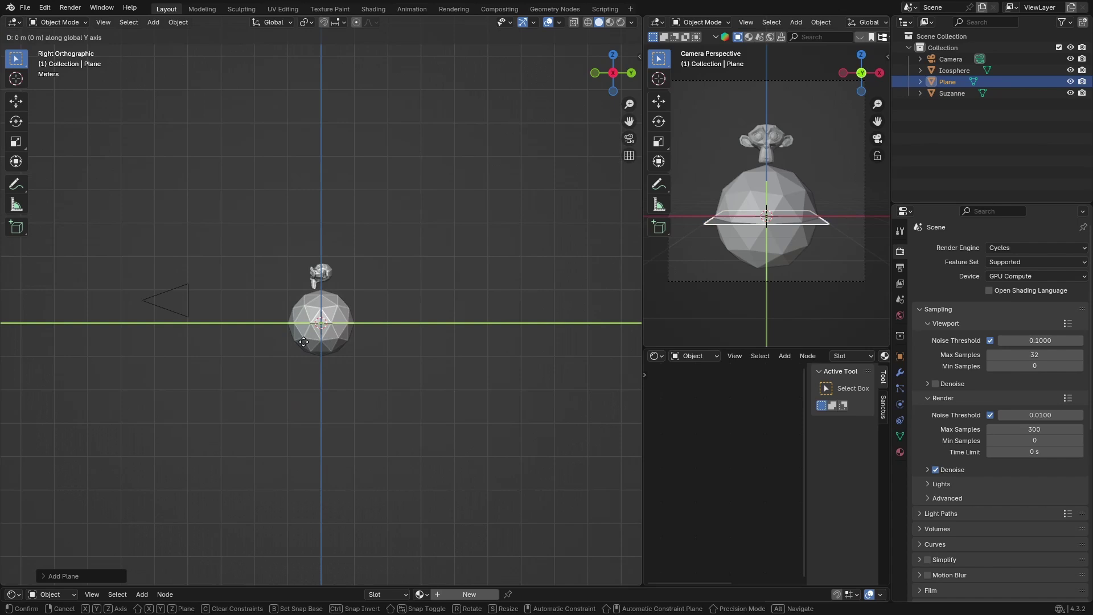
{"action": "key", "text": "z"}
{"action": "left_click", "coordinate": [300, 385]}
{"action": "mouse_move", "coordinate": [300, 386]}
{"action": "middle_mouse_down"}
{"action": "mouse_move", "coordinate": [211, 402]}
{"action": "mouse_move", "coordinate": [302, 424]}
{"action": "mouse_move", "coordinate": [298, 405]}
{"action": "middle_mouse_up"}
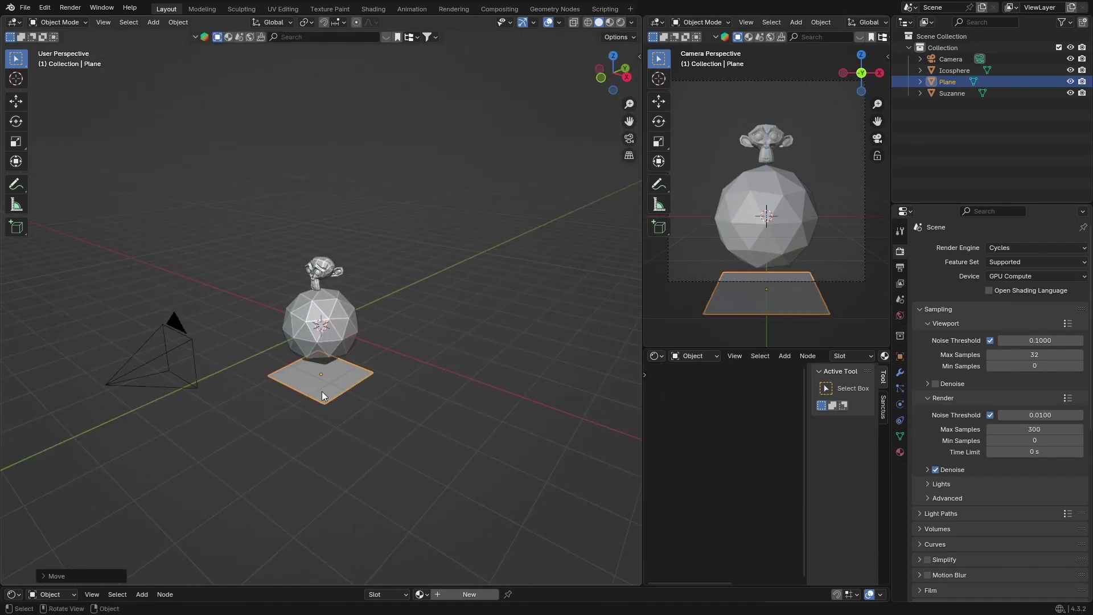
{"action": "left_click", "coordinate": [432, 297]}
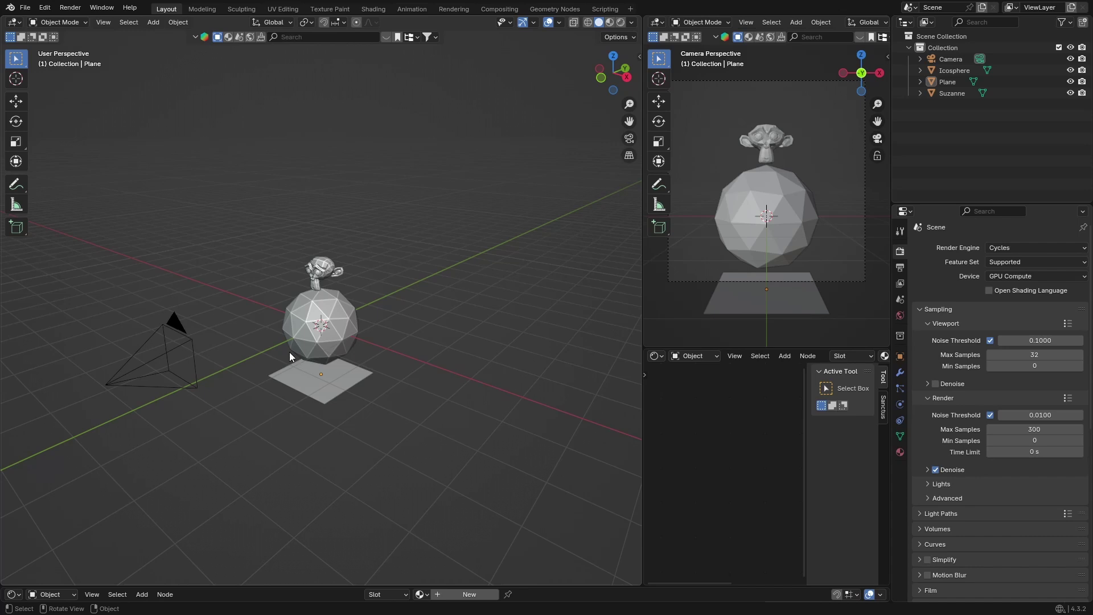
- Parent the icosphere to the plane with Ctrl+P > Object
{"action": "left_click", "coordinate": [300, 329]}
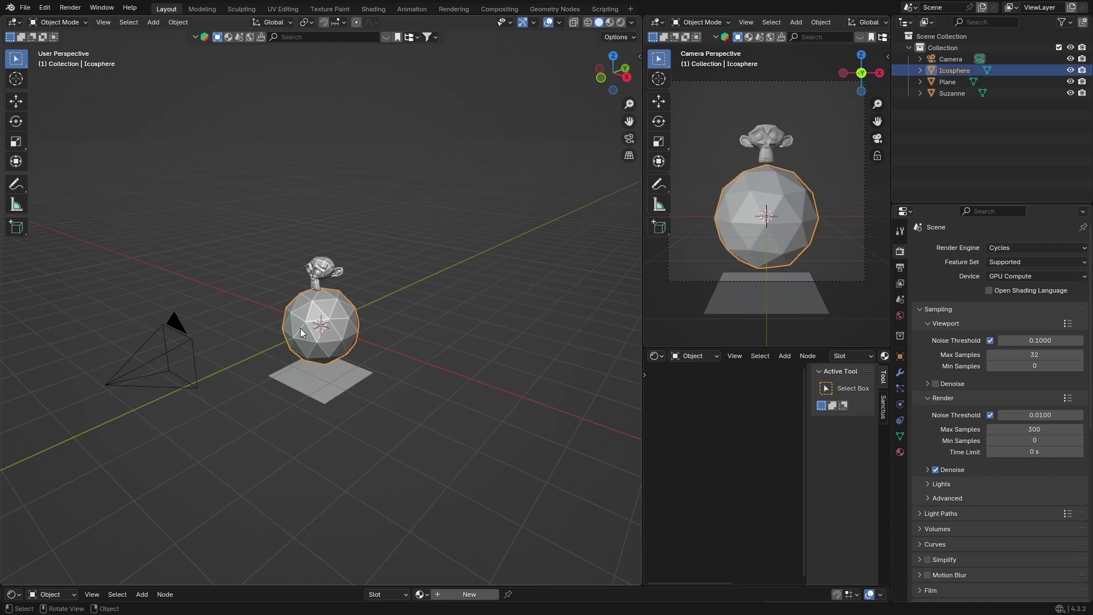
{"action": "left_click", "coordinate": [319, 387], "text": "shift"}
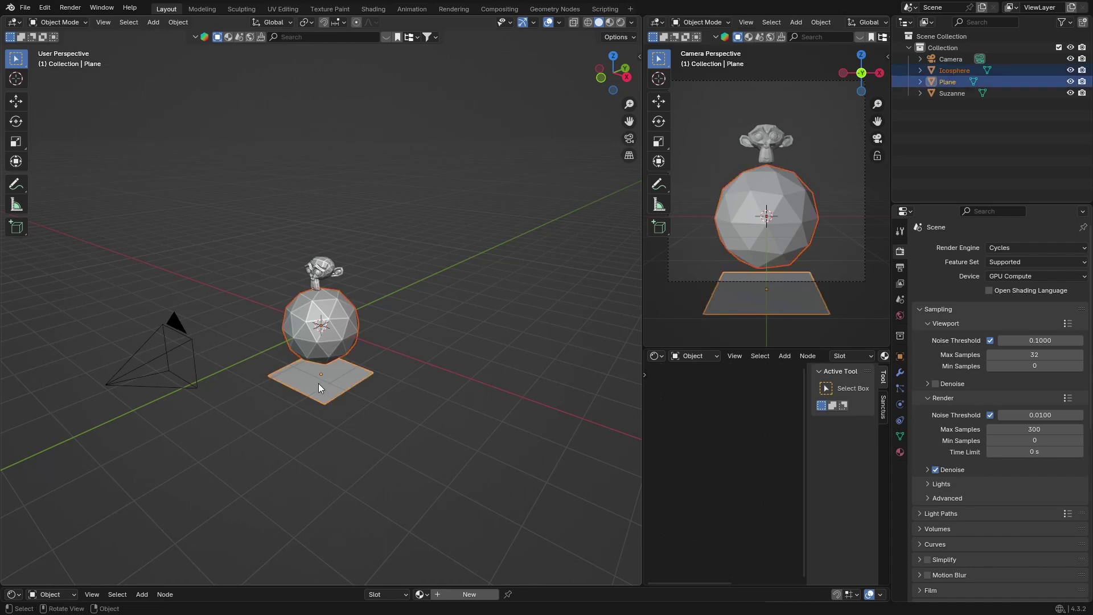
{"action": "key", "text": "ctrl+p"}
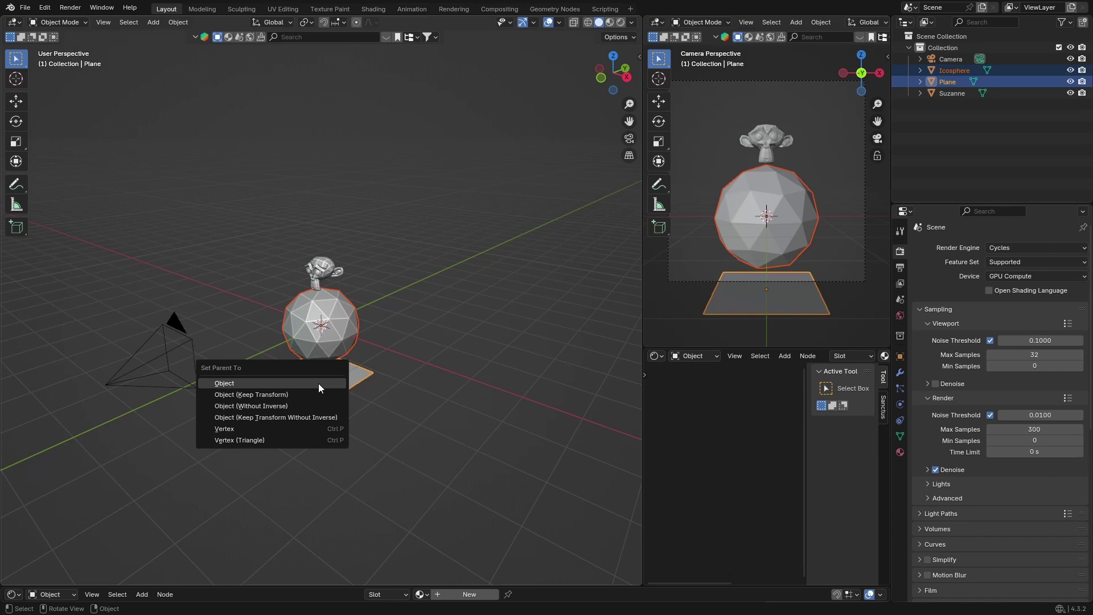
{"action": "left_click", "coordinate": [319, 384]}
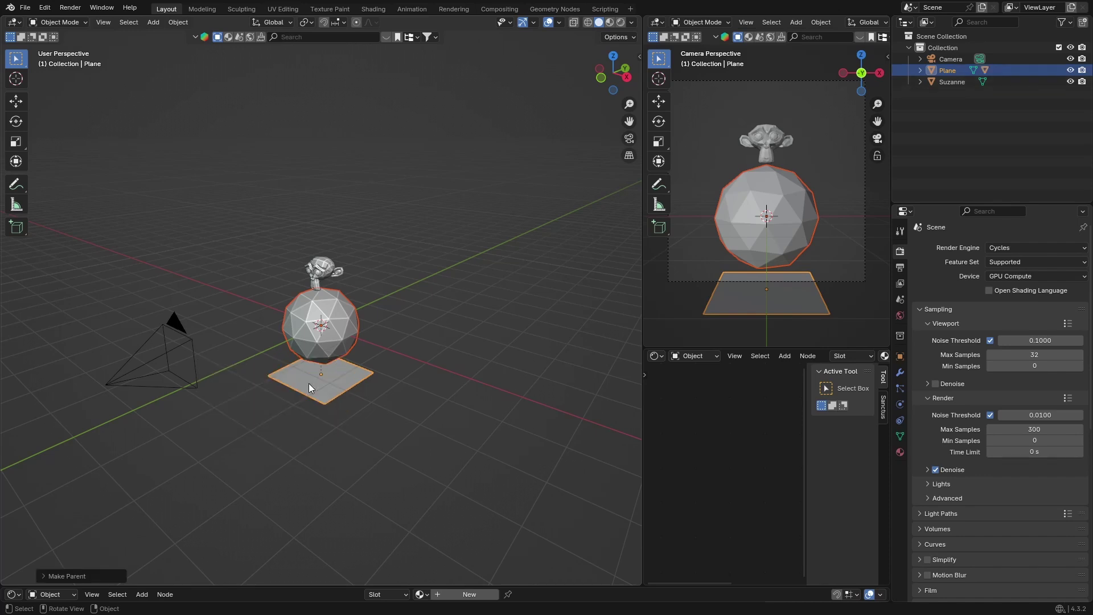
- Drag Suzanne onto Plane in the Outliner to make it a child, then reselect the plane
{"action": "left_click", "coordinate": [919, 71]}
{"action": "left_click", "coordinate": [951, 105]}
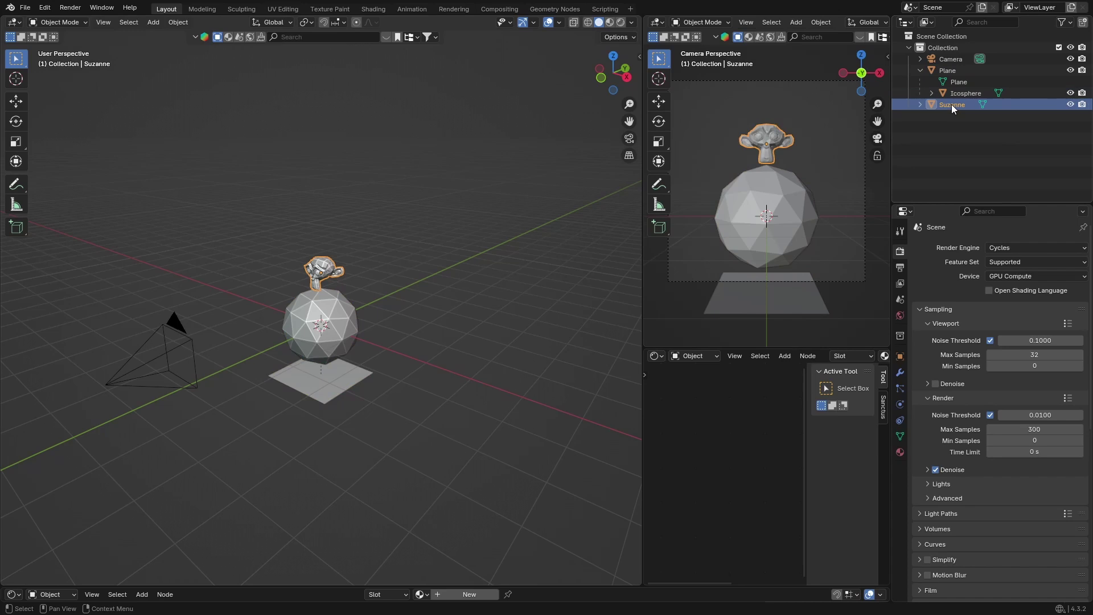
{"action": "left_click_drag", "start_coordinate": [951, 105], "coordinate": [951, 71]}
{"action": "left_click", "coordinate": [914, 146]}
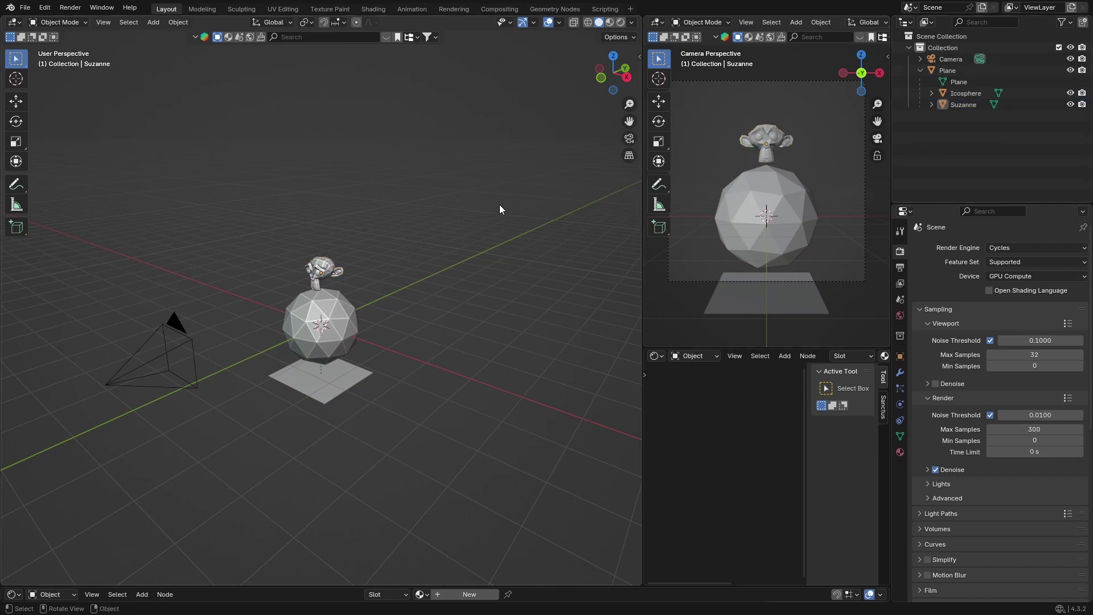
{"action": "left_click", "coordinate": [323, 392]}
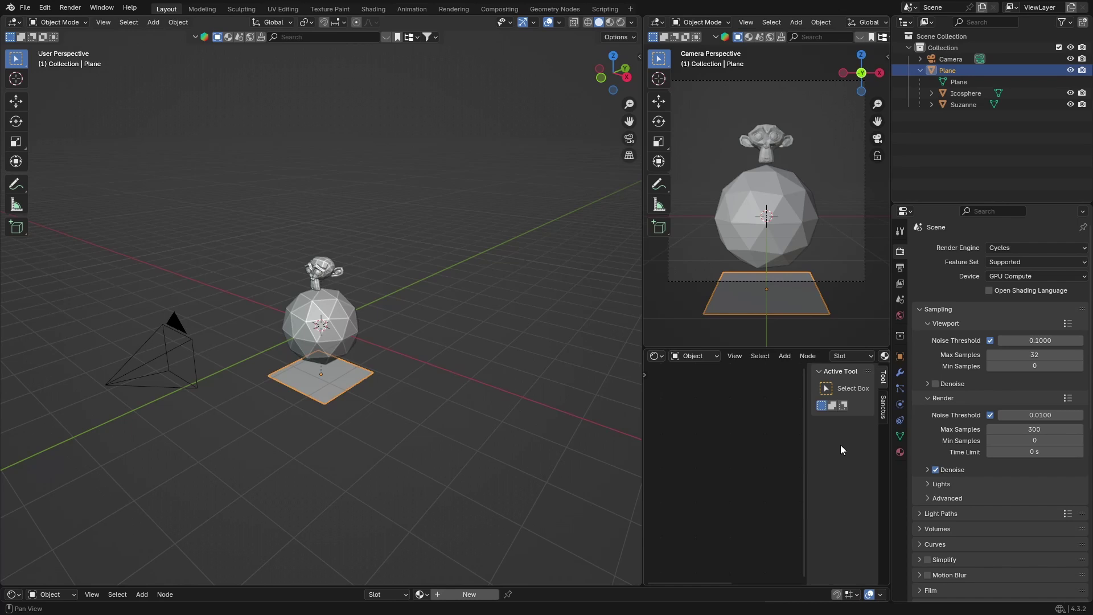
- Set the plane's Instancing to Faces and uncheck Show Instancer for Render and Viewport
{"action": "left_click", "coordinate": [901, 357]}
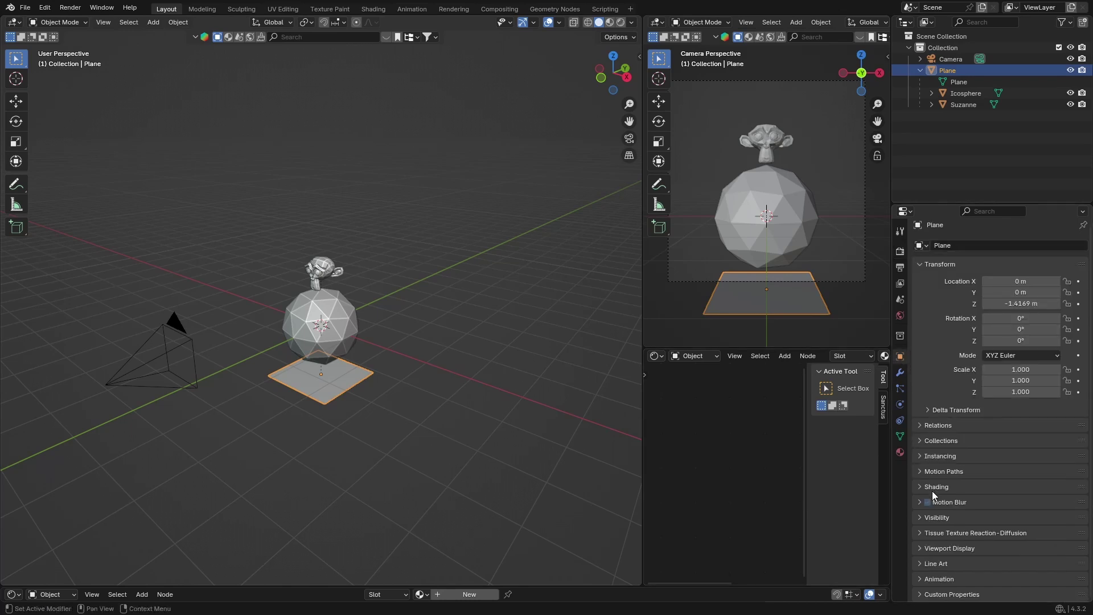
{"action": "left_click", "coordinate": [918, 457]}
{"action": "left_click", "coordinate": [927, 521]}
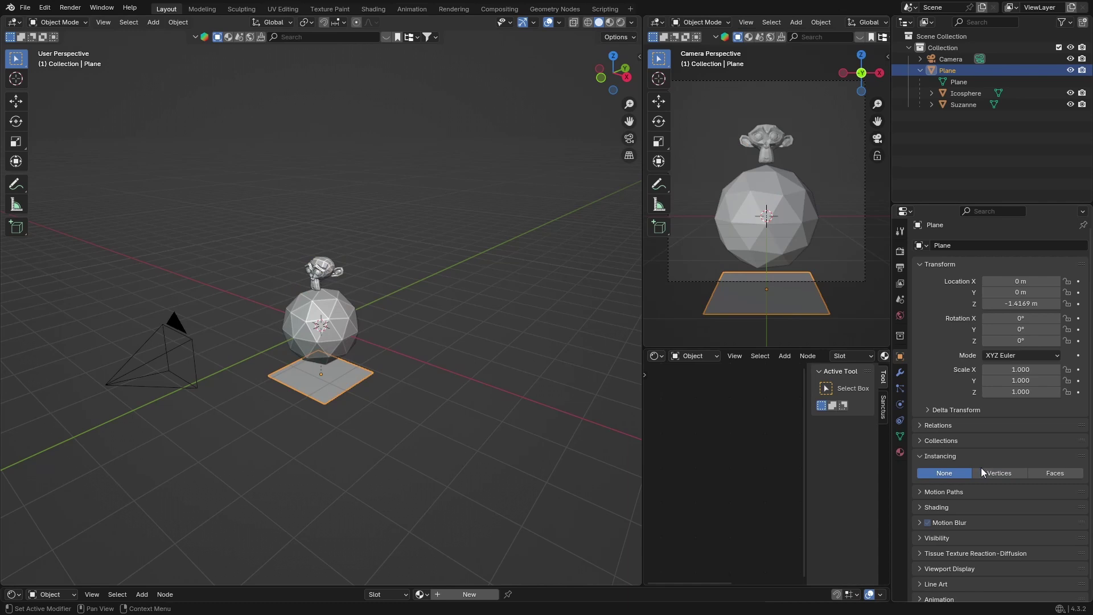
{"action": "left_click", "coordinate": [1054, 473]}
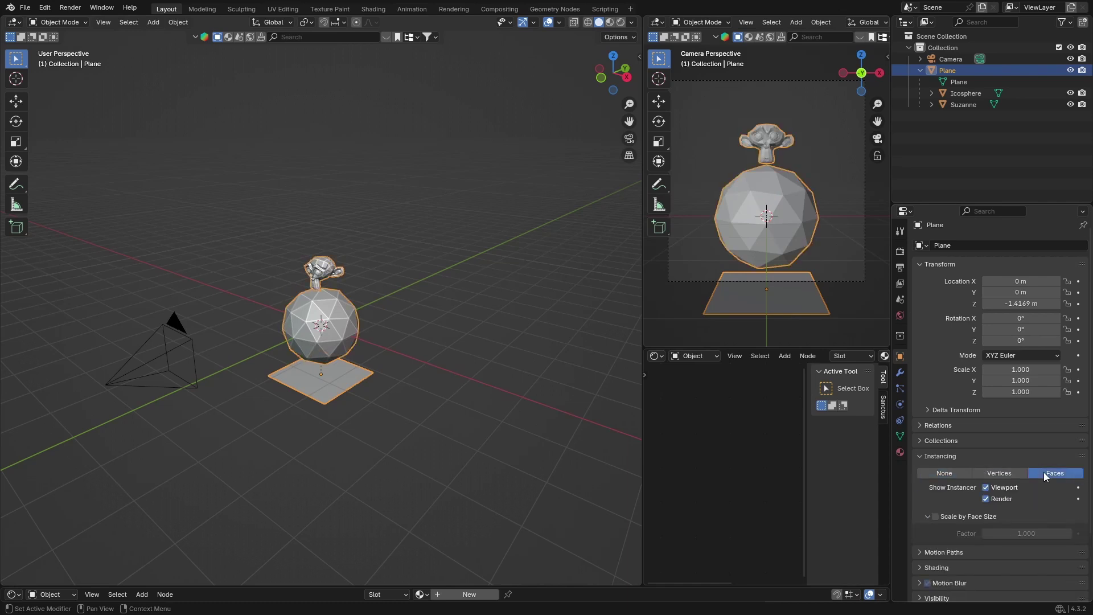
{"action": "left_click", "coordinate": [986, 500]}
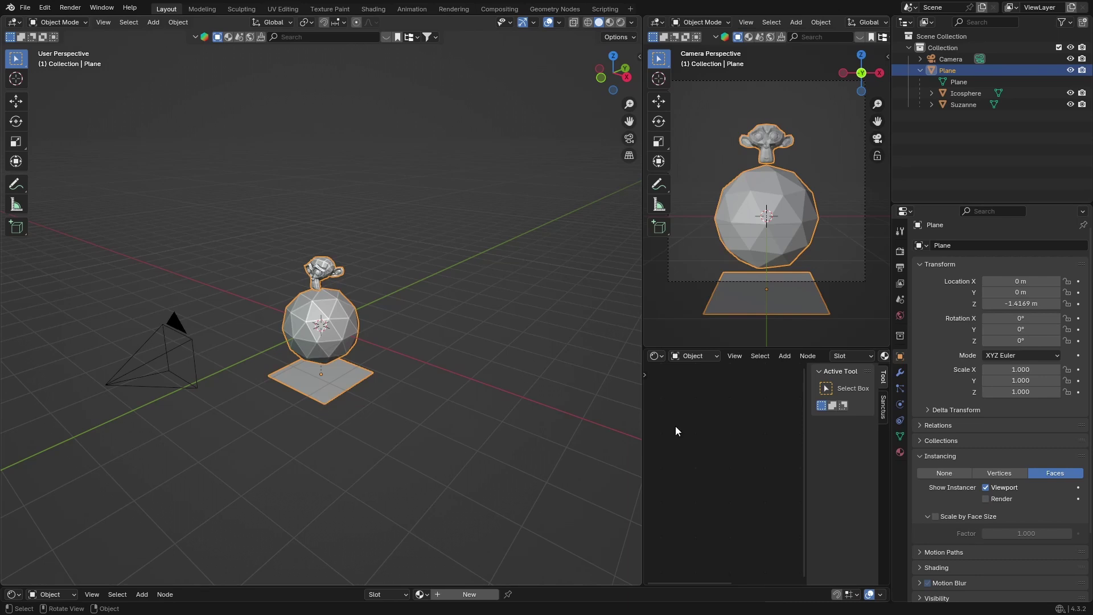
{"action": "left_click", "coordinate": [985, 488]}
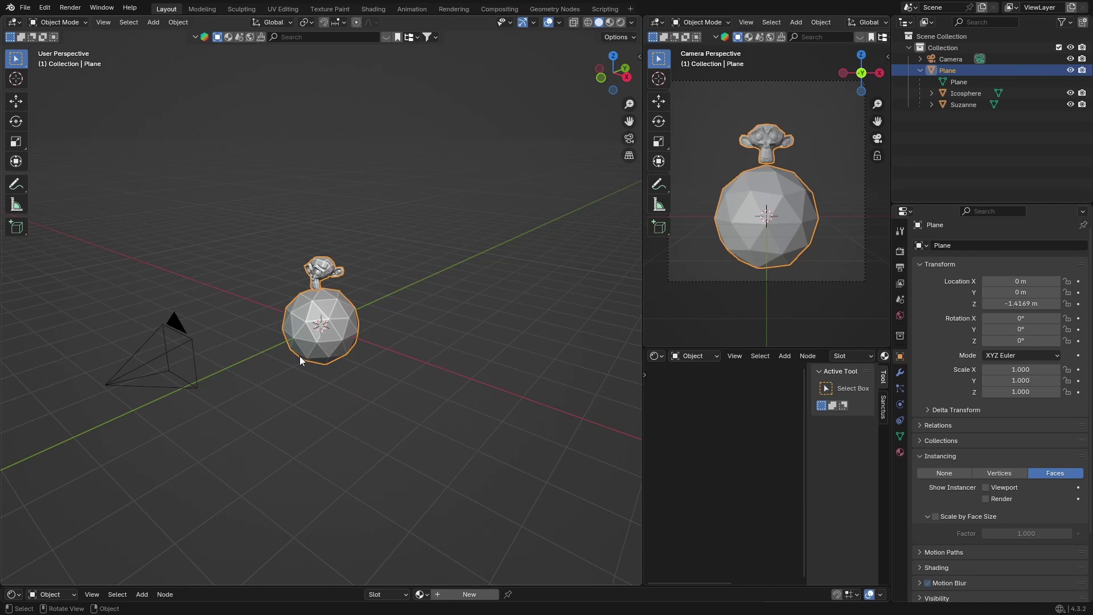
- Add an Array modifier to the plane by searching 'arr'
{"action": "left_click", "coordinate": [900, 371]}
{"action": "left_click", "coordinate": [992, 250]}
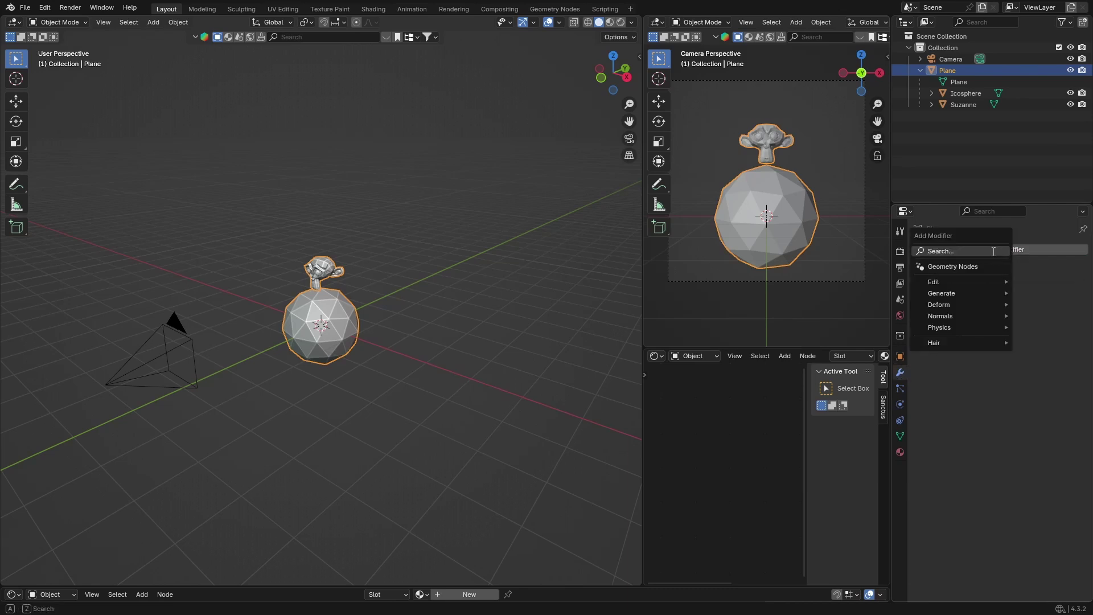
{"action": "left_click", "coordinate": [993, 251]}
{"action": "type", "text": "arr"}
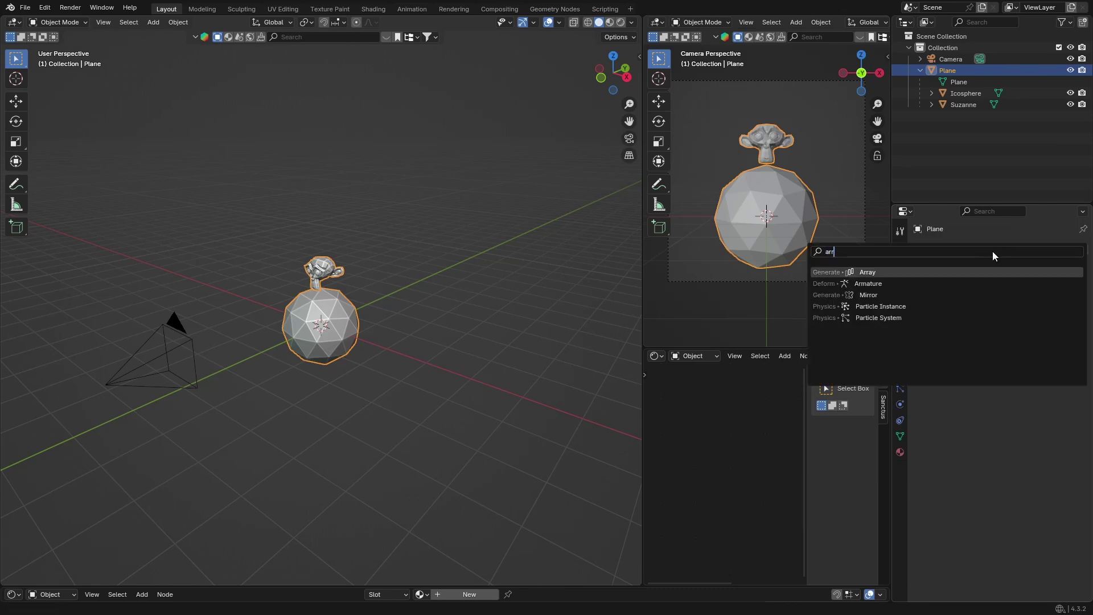
{"action": "key", "text": "Return"}
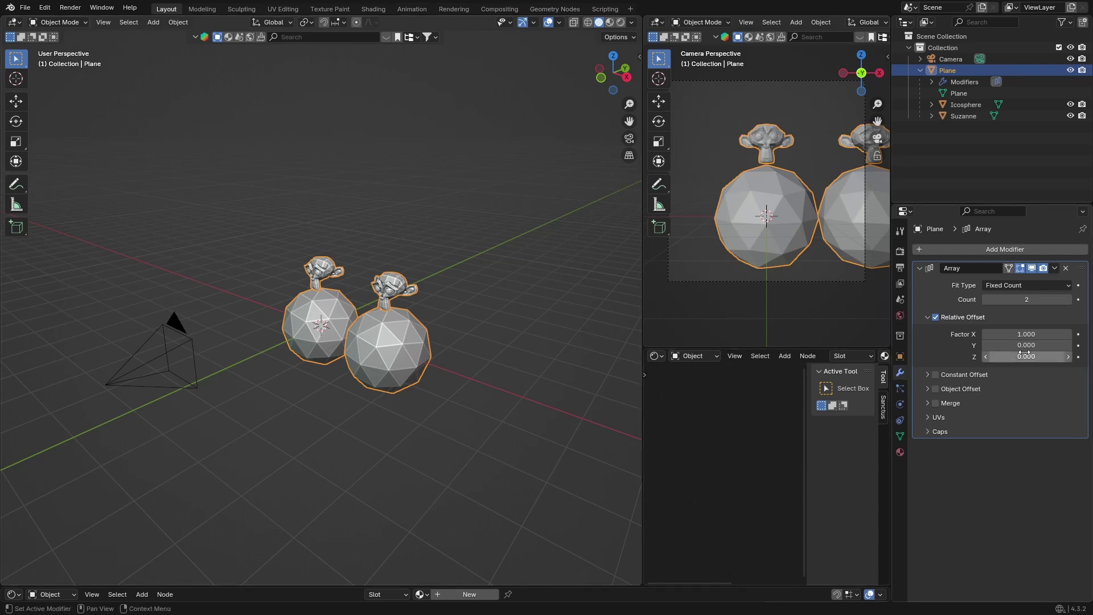
- Raise the array's Relative Offset X factor to 1.2 and its count to 3
{"action": "left_click", "coordinate": [1067, 334]}
{"action": "left_click", "coordinate": [1068, 334]}
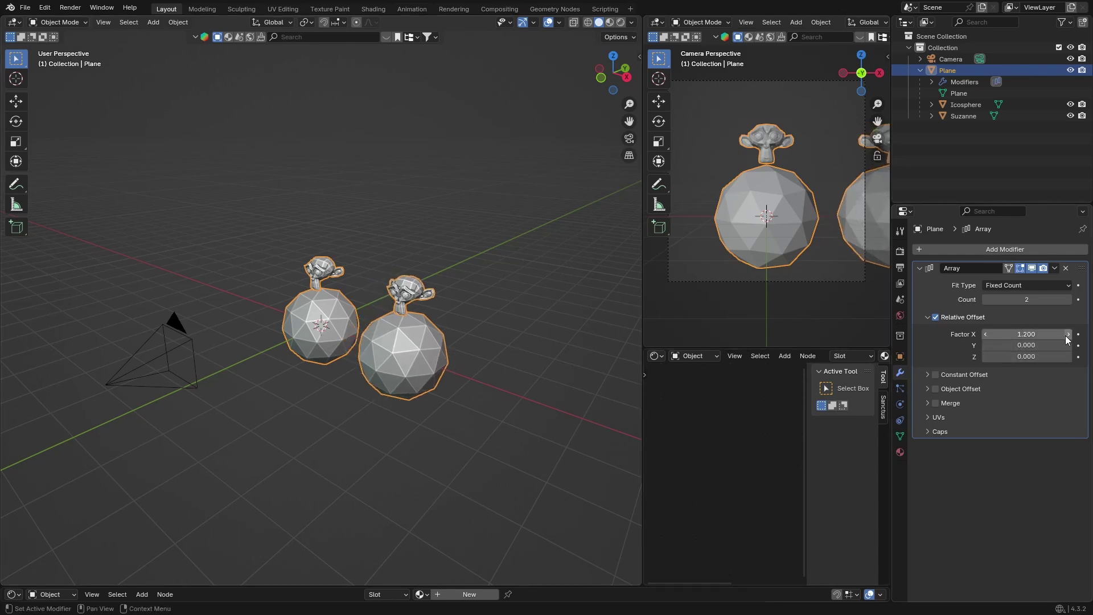
{"action": "middle_click_drag", "start_coordinate": [372, 372], "coordinate": [310, 425]}
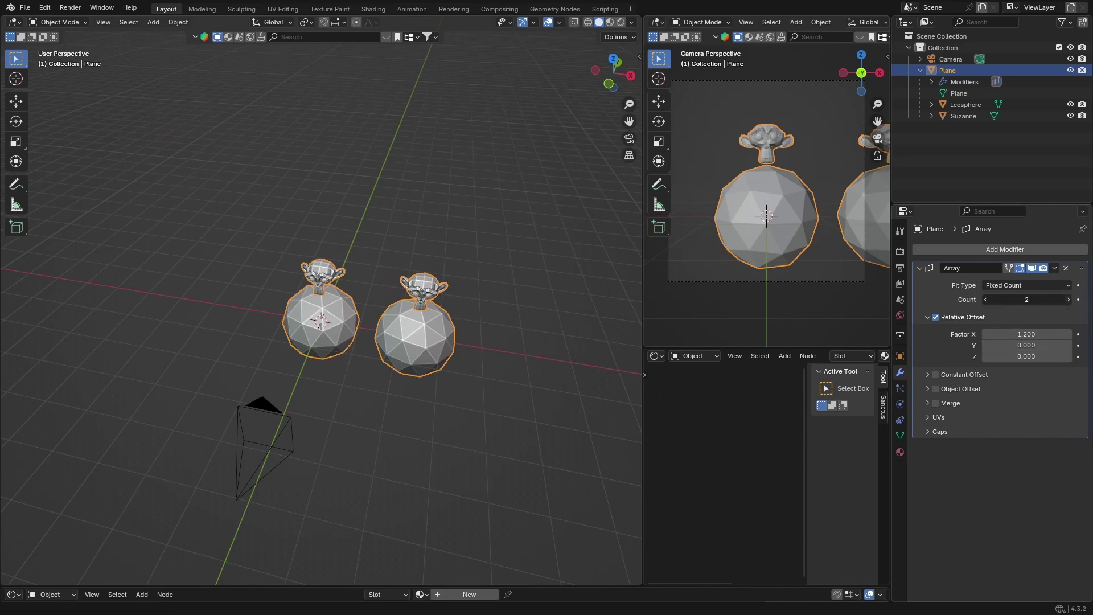
{"action": "left_click", "coordinate": [1068, 300]}
- Try a Y offset of 1, reset it to 0, and raise Count to 7
{"action": "left_click", "coordinate": [1030, 345]}
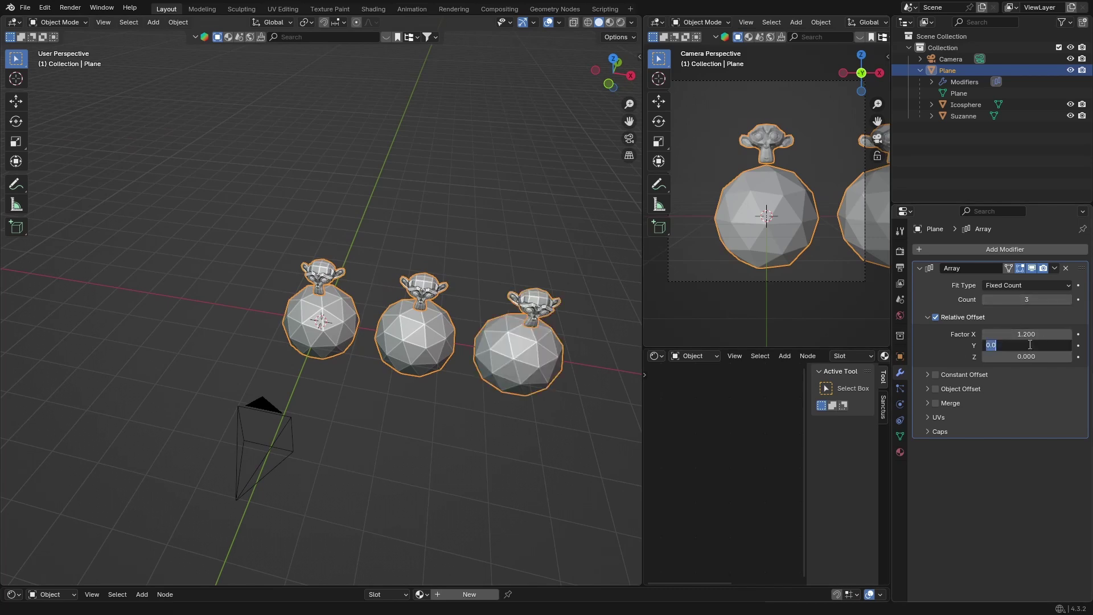
{"action": "type", "text": "1"}
{"action": "key", "text": "Return"}
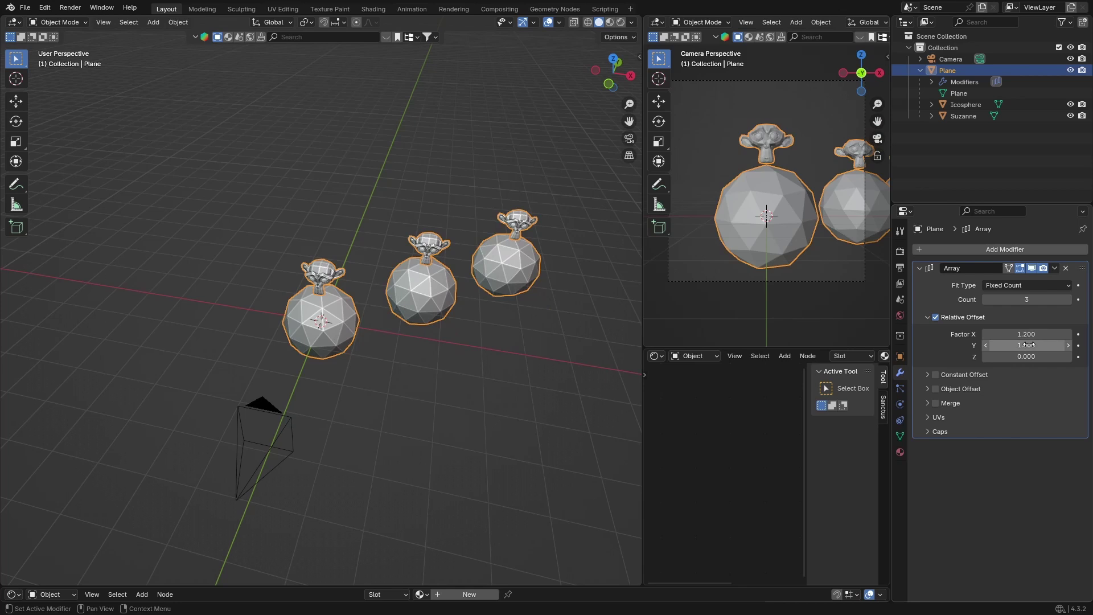
{"action": "left_click", "coordinate": [1028, 345]}
{"action": "type", "text": "0"}
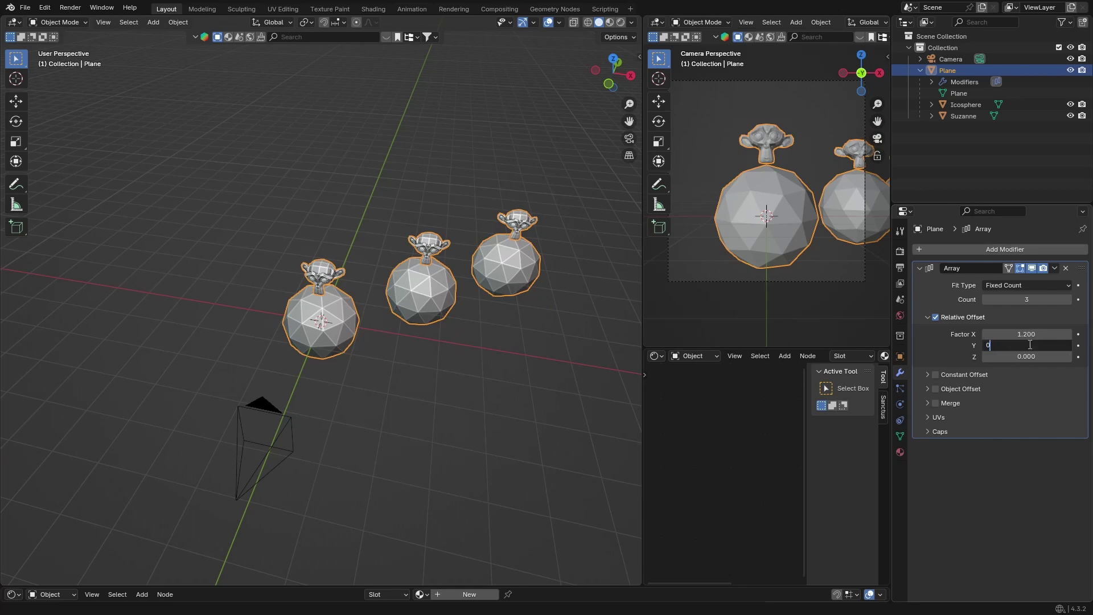
{"action": "key", "text": "Return"}
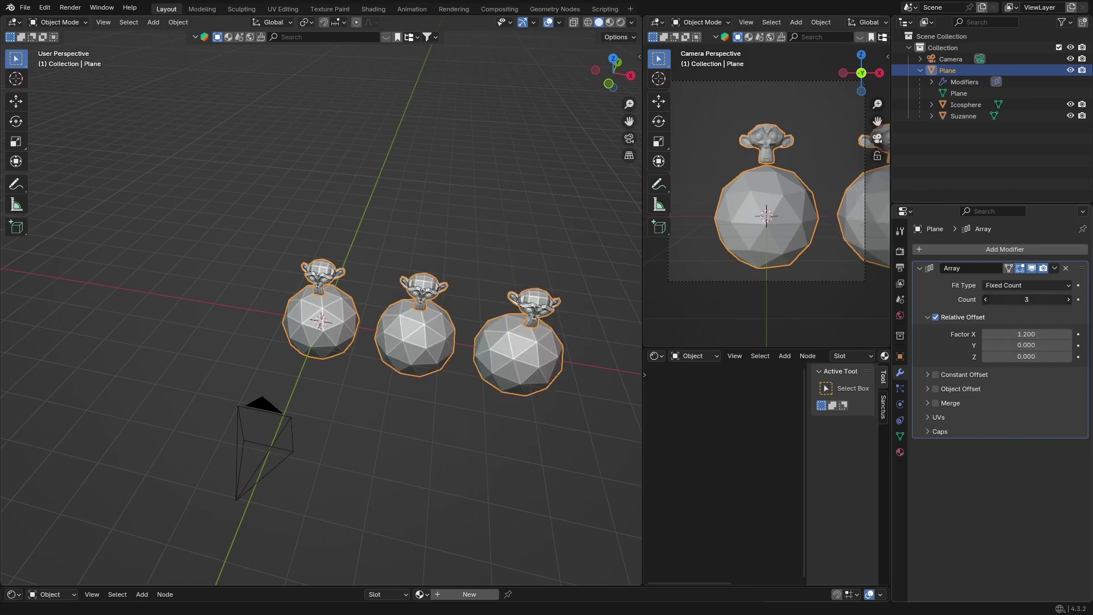
{"action": "mouse_move", "coordinate": [1024, 300]}
{"action": "left_mouse_down"}
{"action": "mouse_move", "coordinate": [1052, 299]}
{"action": "mouse_move", "coordinate": [1014, 300]}
{"action": "mouse_move", "coordinate": [1042, 300]}
{"action": "left_mouse_up"}
- Set the array offset to X 0 and Y 1.1, and raise Count to 10
{"action": "left_click", "coordinate": [1019, 335]}
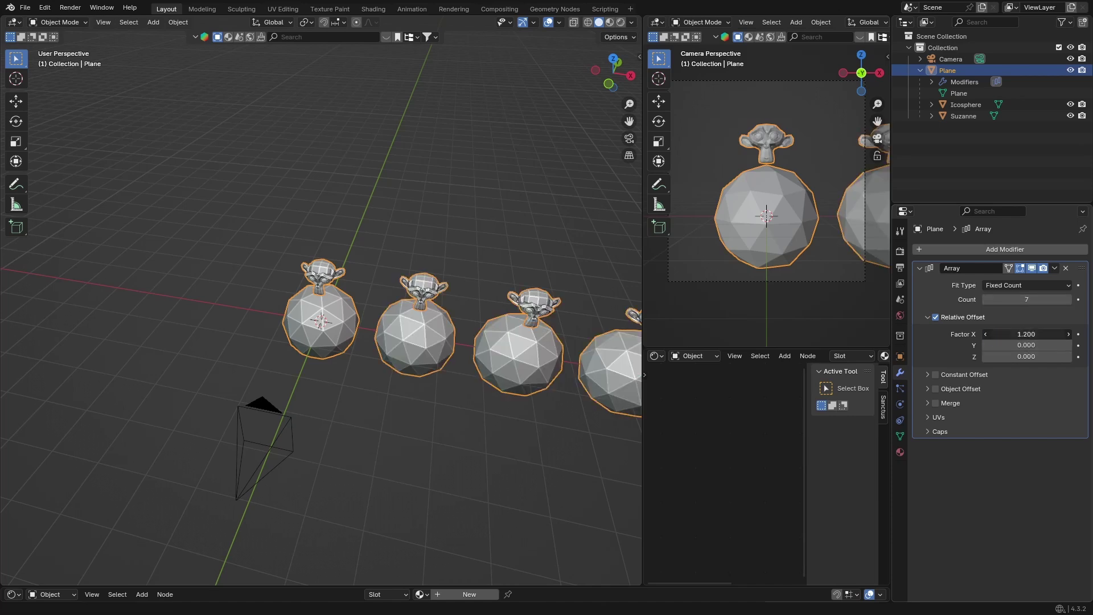
{"action": "type", "text": "0"}
{"action": "key", "text": "Return"}
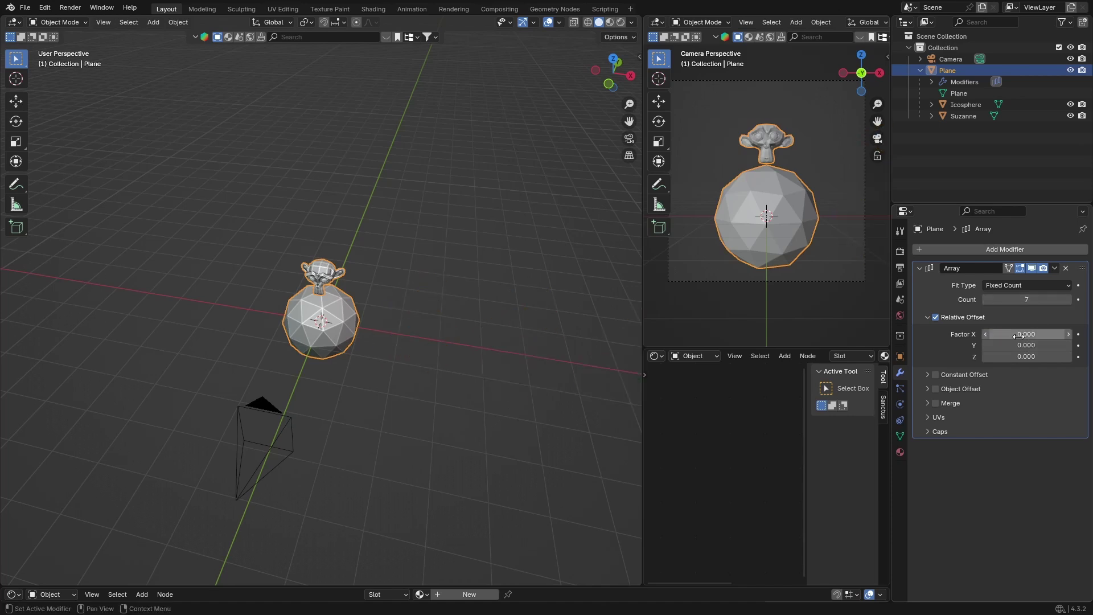
{"action": "left_click", "coordinate": [1019, 345]}
{"action": "type", "text": "1"}
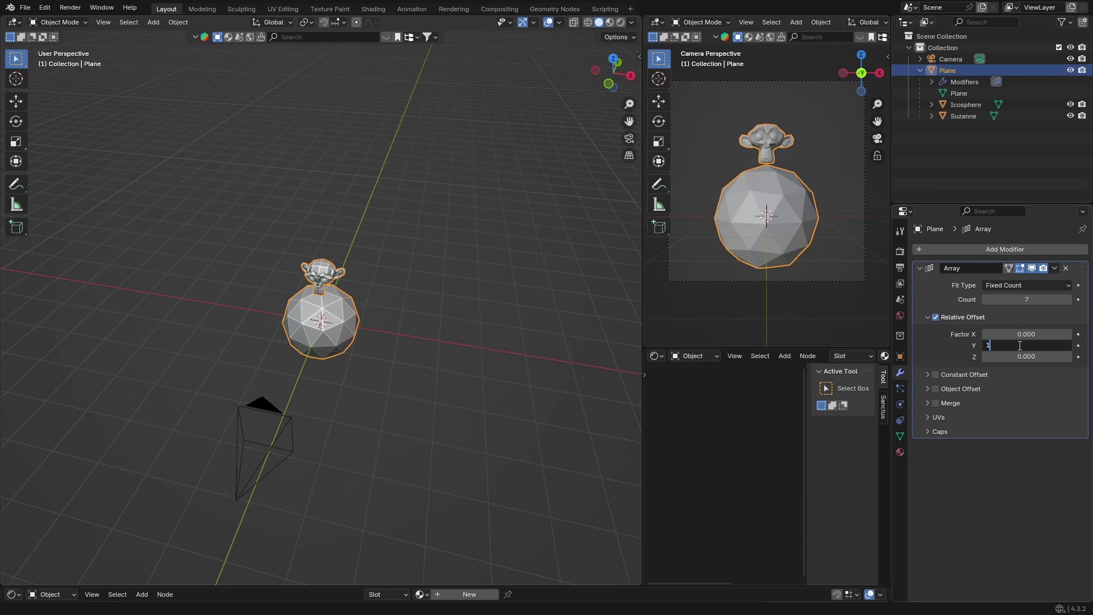
{"action": "key", "text": "Return"}
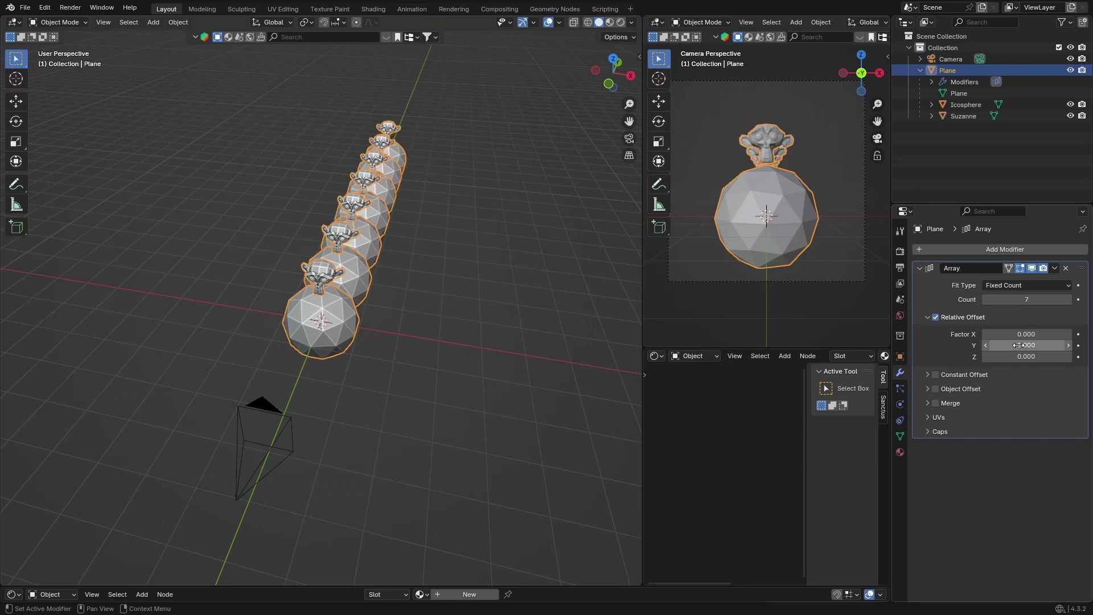
{"action": "left_click", "coordinate": [1068, 346]}
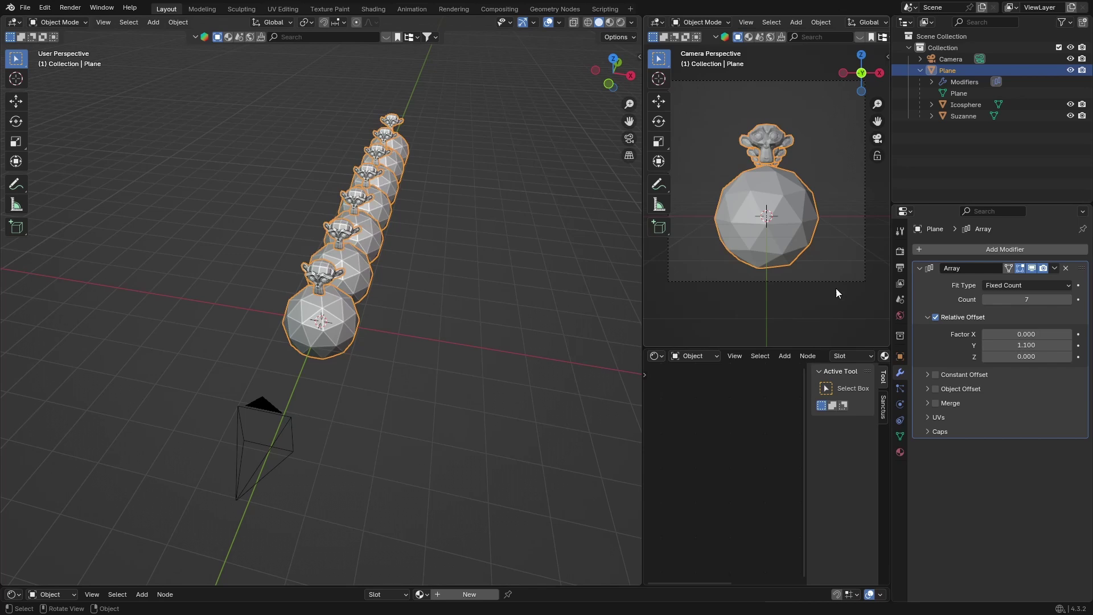
{"action": "left_click", "coordinate": [1067, 300]}
{"action": "left_click", "coordinate": [1067, 300]}
{"action": "left_click", "coordinate": [1067, 300]}
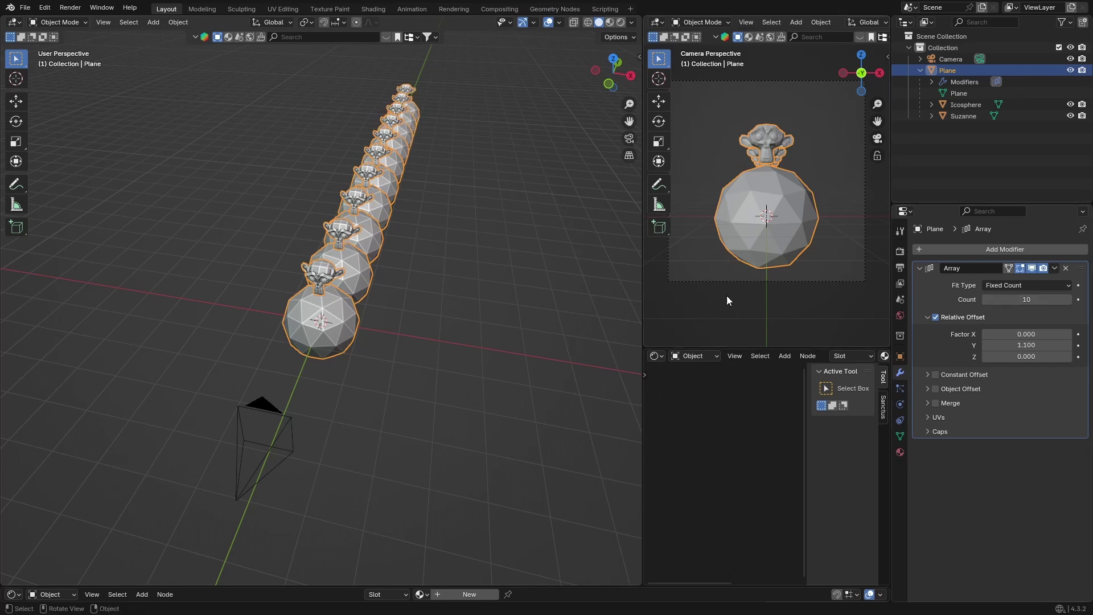
{"action": "middle_click_drag", "start_coordinate": [621, 301], "coordinate": [515, 256]}
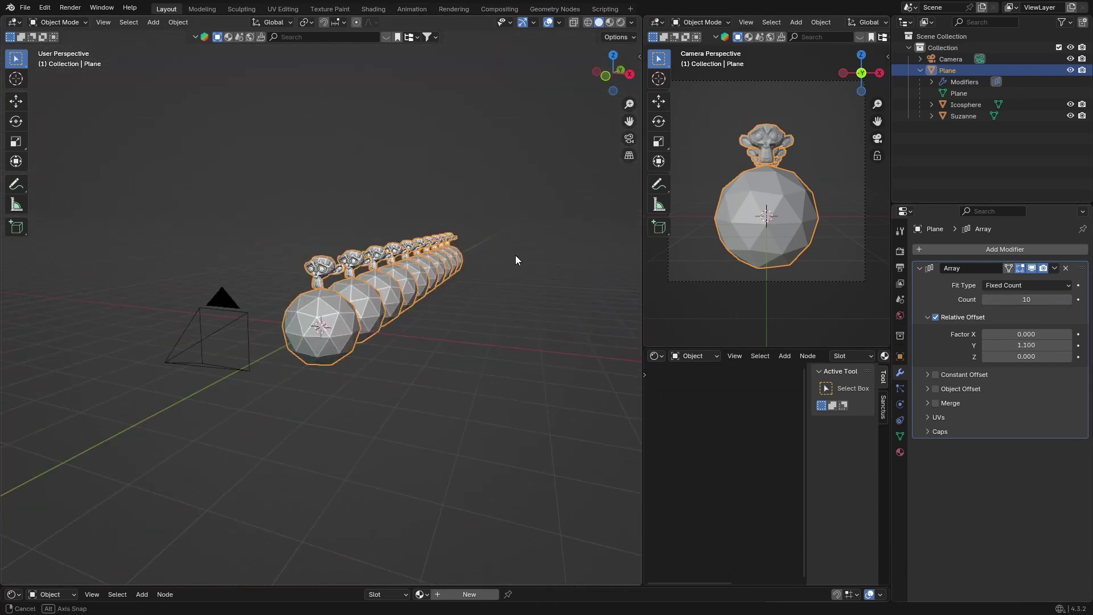
- Deselect all, check Suzanne and the front icosphere by selecting them, then clear the selection
{"action": "left_click", "coordinate": [510, 288]}
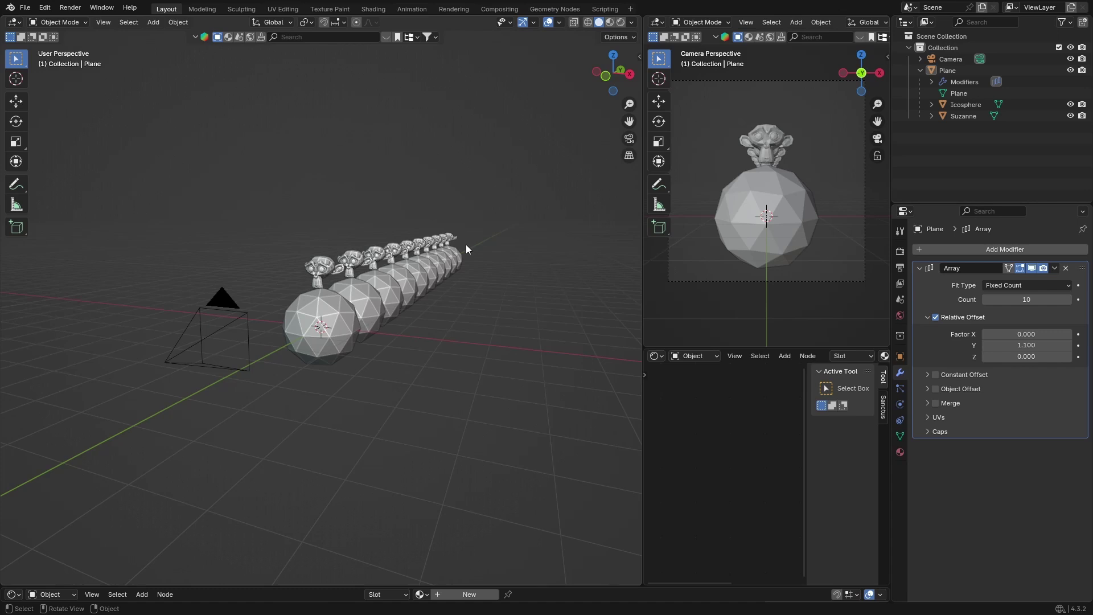
{"action": "left_click", "coordinate": [312, 264]}
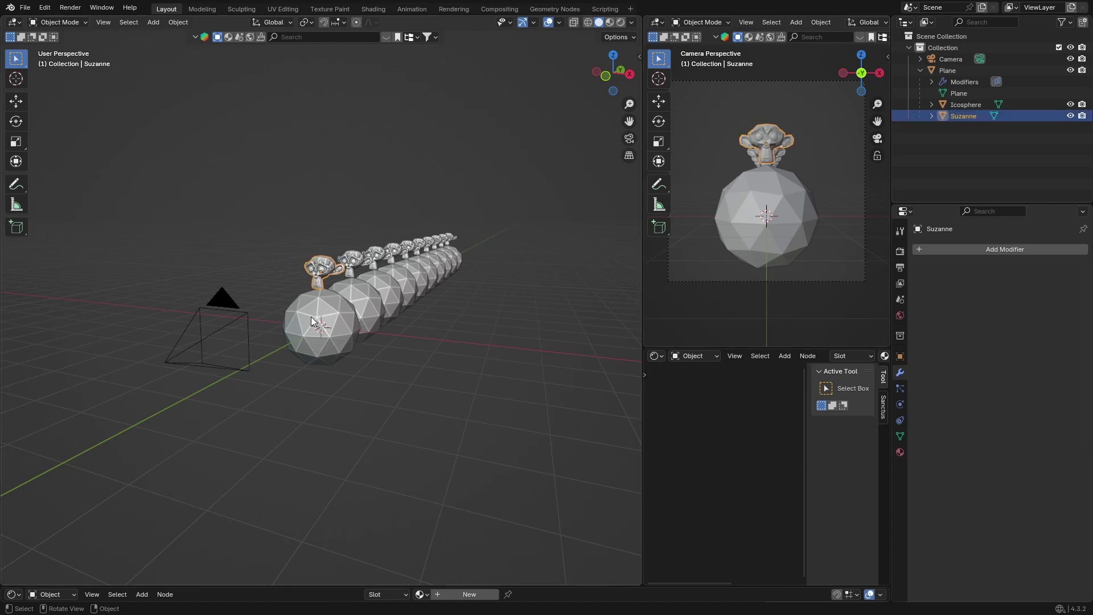
{"action": "left_click", "coordinate": [314, 313]}
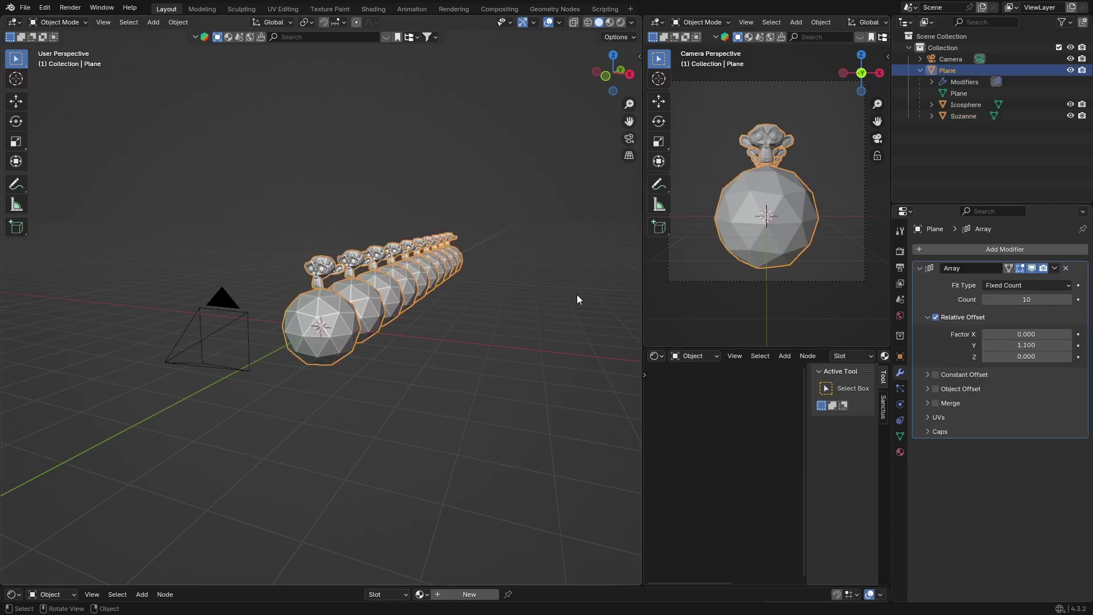
{"action": "left_click", "coordinate": [547, 292]}
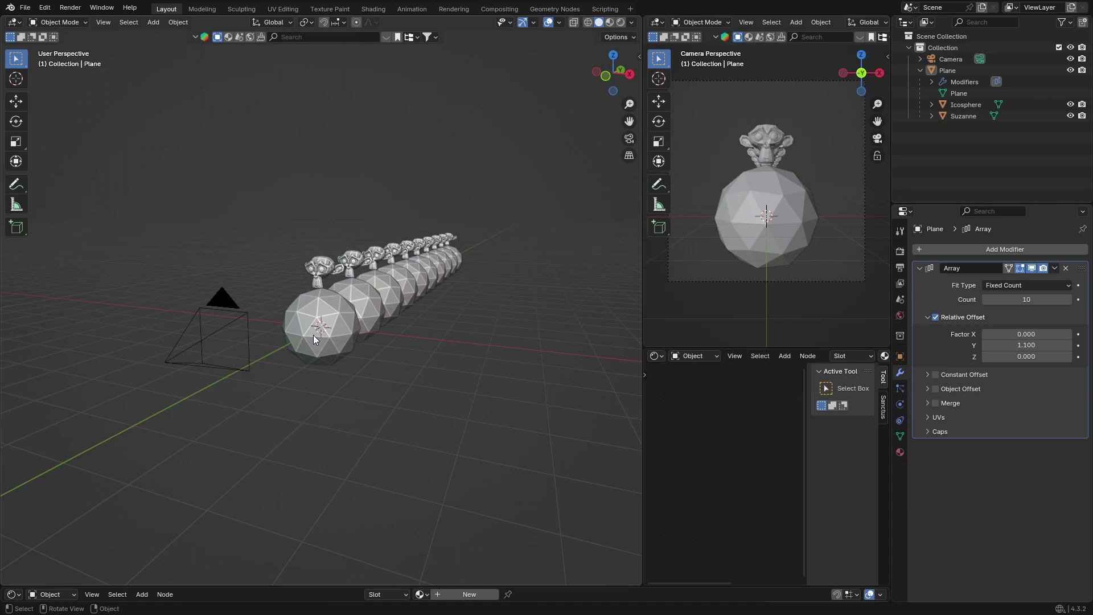